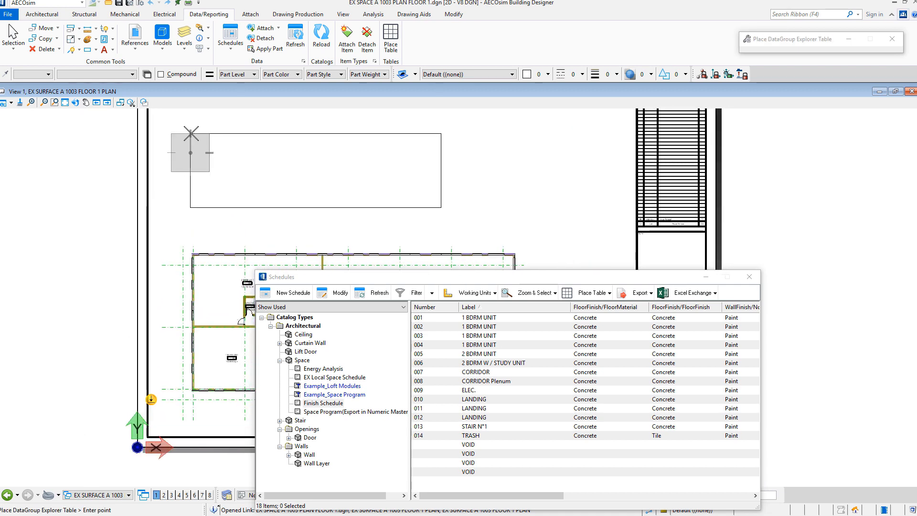
Place the Finish Schedule table above the floor plan and move the Schedules window clear of its rows.
{"action": "left_click", "coordinate": [191, 135]}
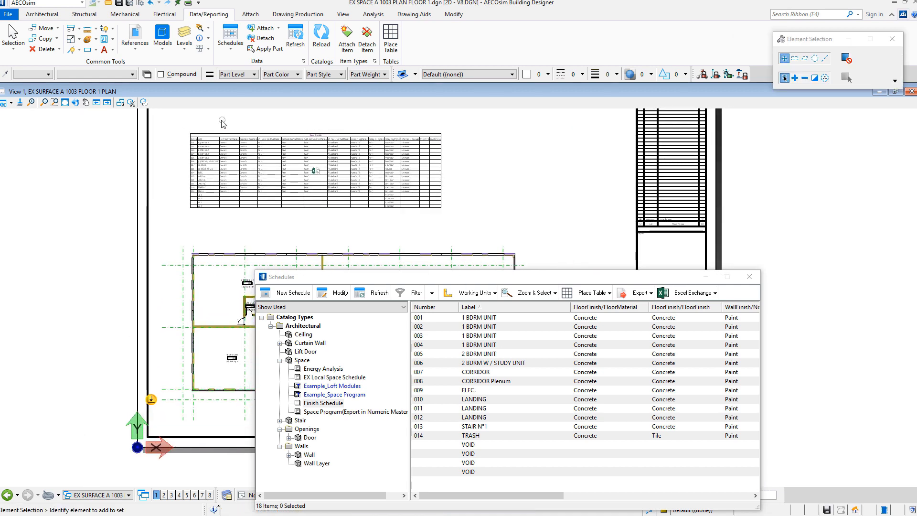
{"action": "scroll", "coordinate": [217, 122], "scroll_direction": "up", "scroll_amount": 5}
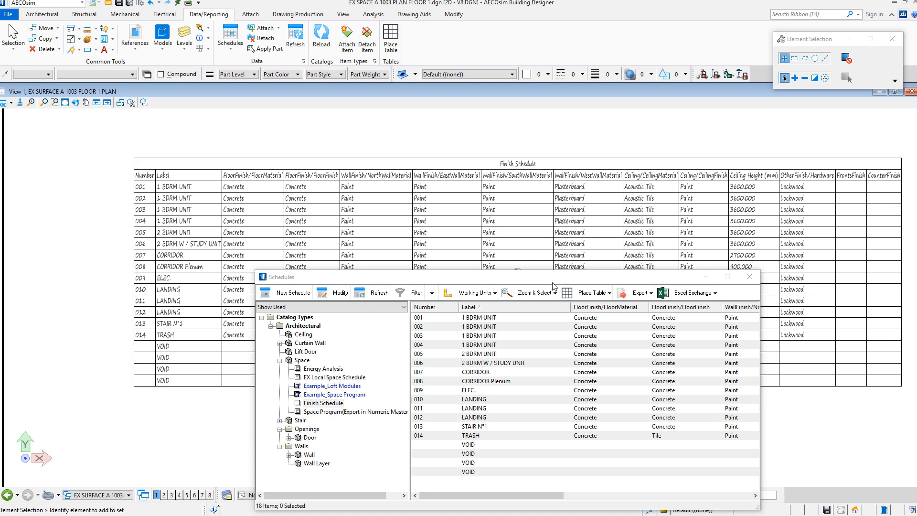
{"action": "left_click_drag", "start_coordinate": [555, 282], "coordinate": [659, 356]}
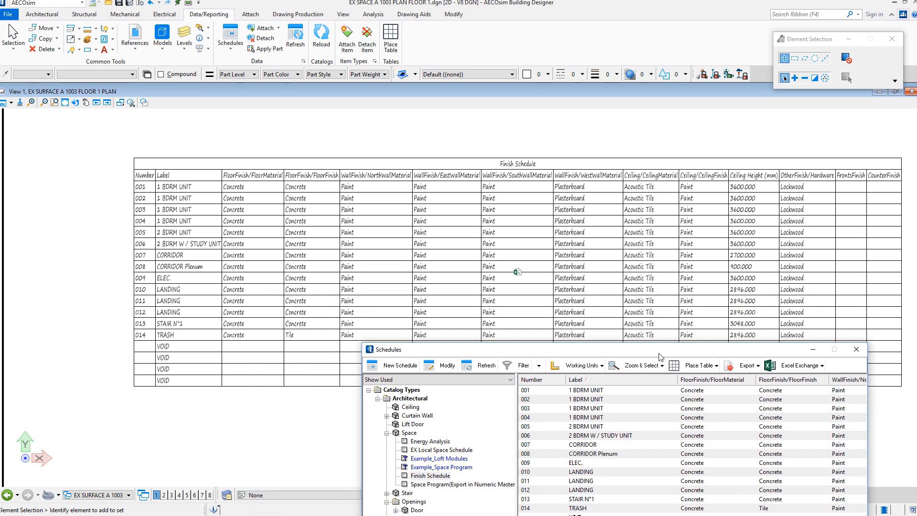
Open the Finish Schedule for editing in Excel and fill the NorthWallMaterial column with Acoustic Tile for spaces 001 to 014.
{"action": "left_click", "coordinate": [822, 366]}
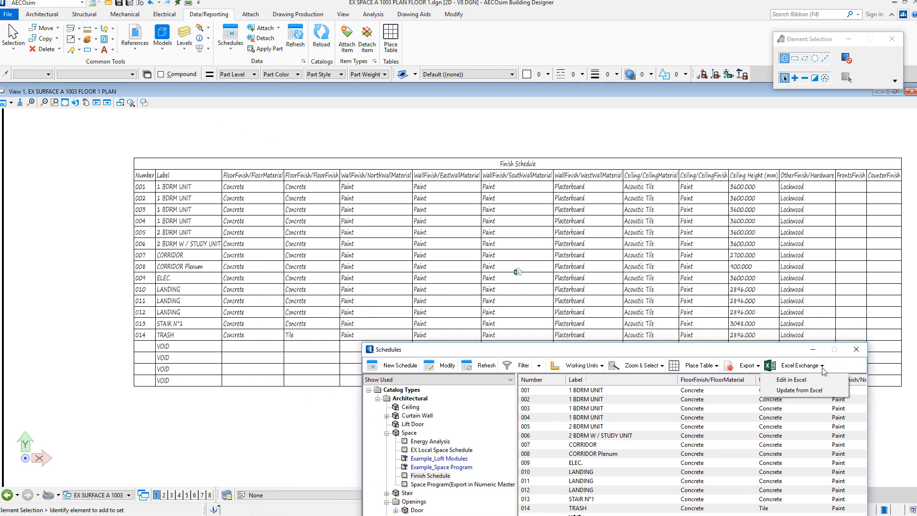
{"action": "left_click", "coordinate": [797, 382]}
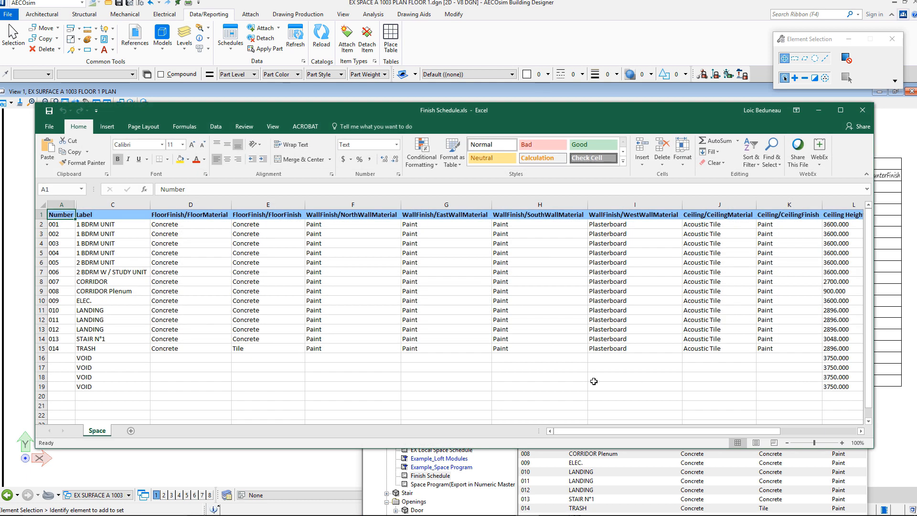
{"action": "left_click", "coordinate": [323, 224]}
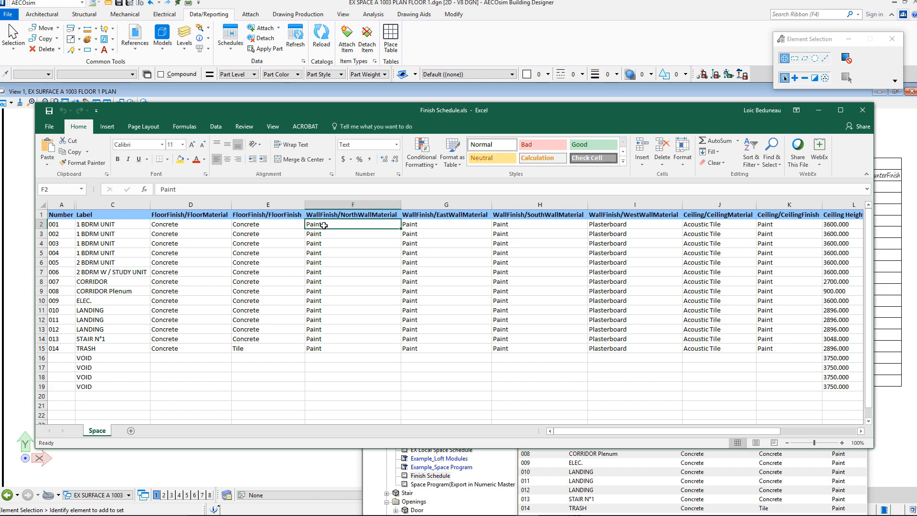
{"action": "double_click", "coordinate": [335, 226]}
{"action": "left_click_drag", "start_coordinate": [335, 226], "coordinate": [300, 222]}
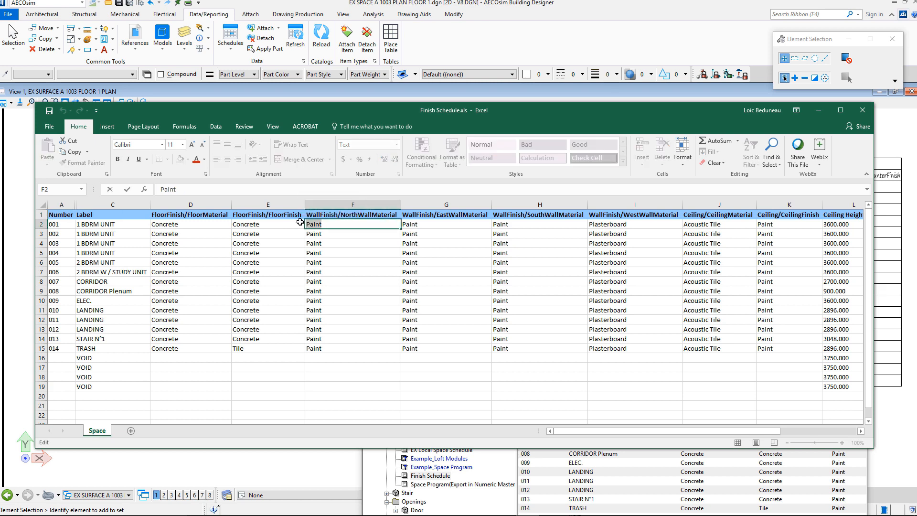
{"action": "type", "text": "Acoustic Tile"}
{"action": "double_click", "coordinate": [360, 221]}
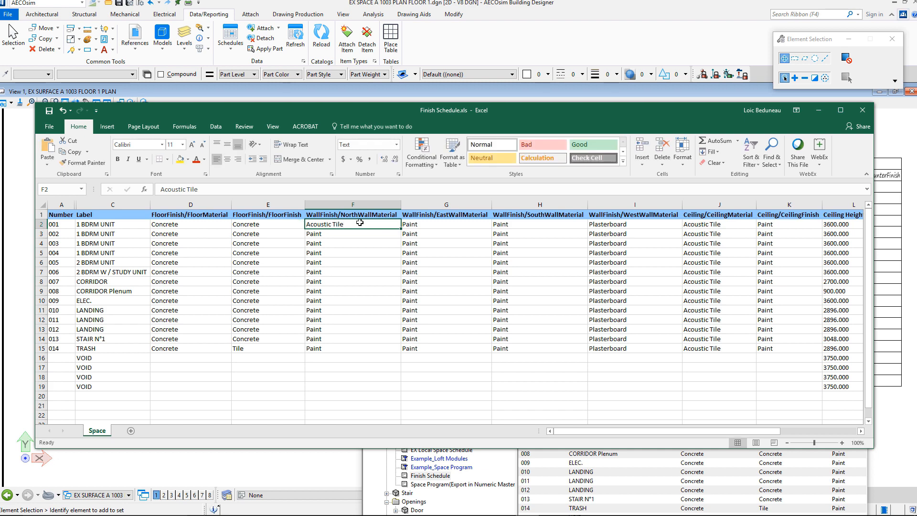
{"action": "left_click_drag", "start_coordinate": [364, 225], "coordinate": [302, 225]}
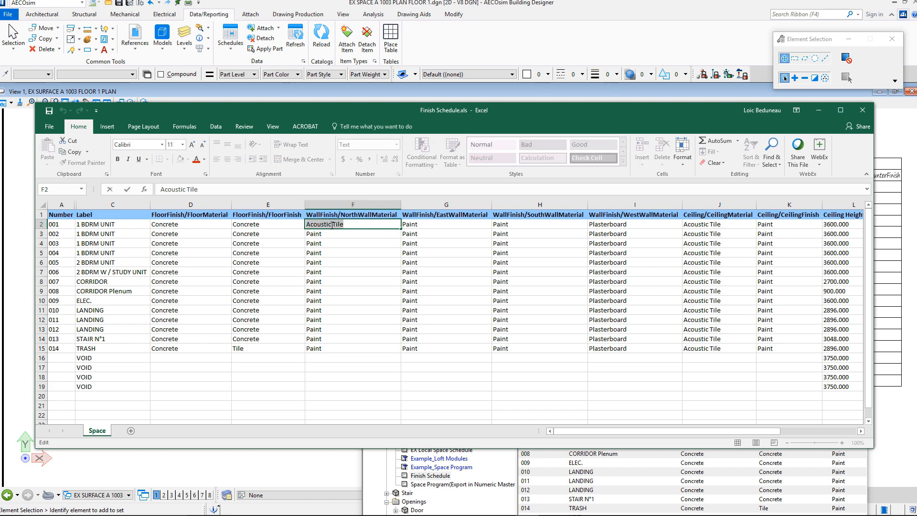
{"action": "key", "text": "ctrl+c"}
{"action": "left_click_drag", "start_coordinate": [400, 231], "coordinate": [401, 353]}
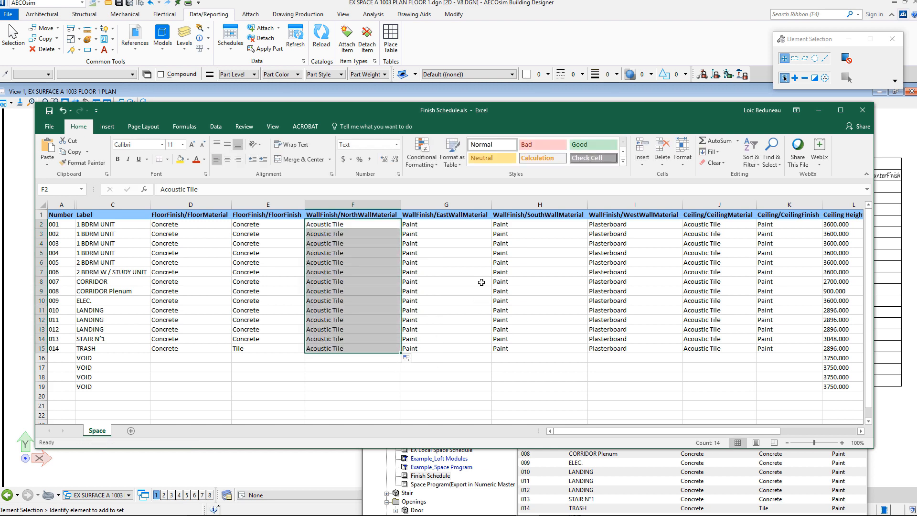
Fill the EastWallMaterial column with Acoustic Tile for spaces 001 to 014.
{"action": "left_click", "coordinate": [437, 224]}
{"action": "double_click", "coordinate": [437, 224]}
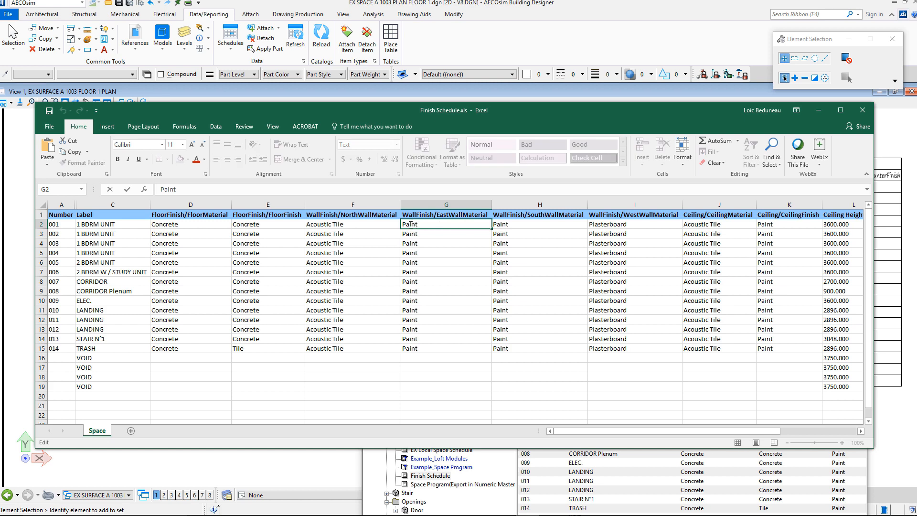
{"action": "left_click_drag", "start_coordinate": [416, 224], "coordinate": [397, 226]}
{"action": "key", "text": "ctrl+v"}
{"action": "left_click_drag", "start_coordinate": [489, 230], "coordinate": [494, 352]}
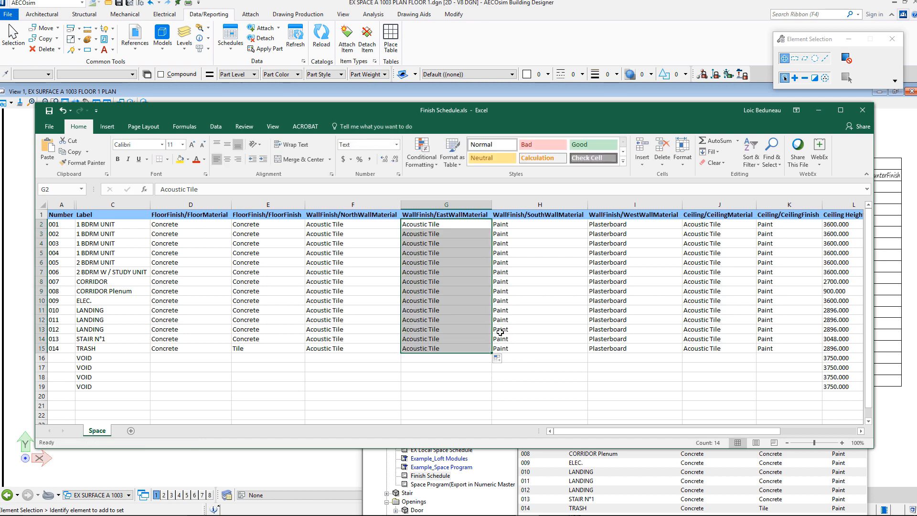
Fill the SouthWallMaterial column with Acoustic Tile for spaces 001 to 014.
{"action": "left_click", "coordinate": [521, 226]}
{"action": "double_click", "coordinate": [494, 224]}
{"action": "double_click", "coordinate": [496, 223]}
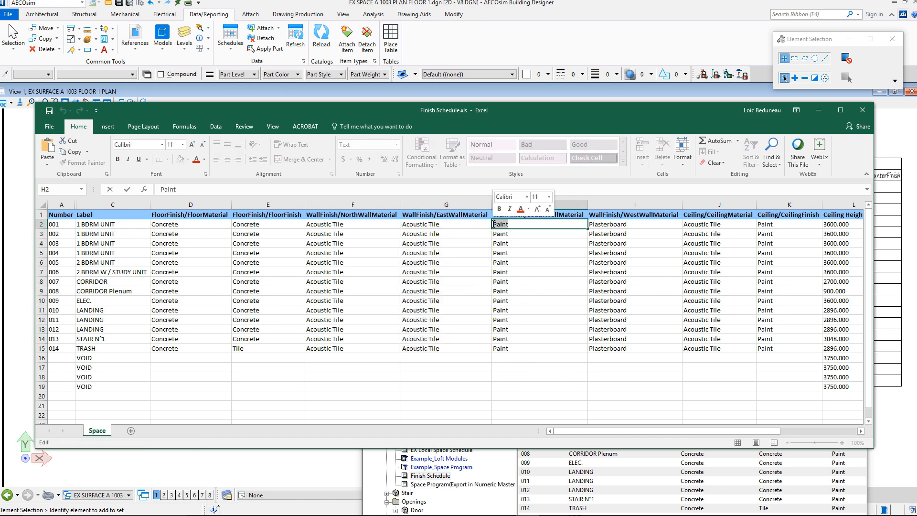
{"action": "key", "text": "ctrl+v"}
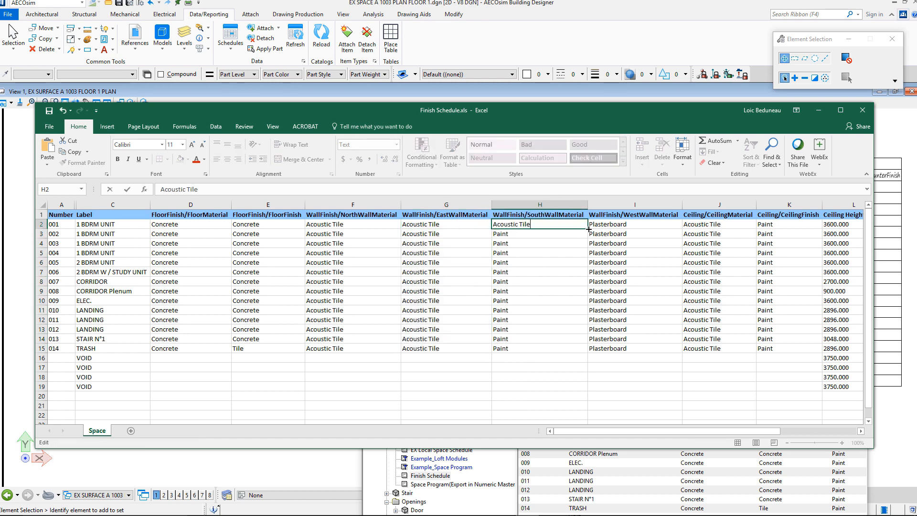
{"action": "left_click_drag", "start_coordinate": [589, 230], "coordinate": [578, 351]}
Replace the FloorMaterial values with Tile for spaces 001 to 014.
{"action": "left_click", "coordinate": [186, 224]}
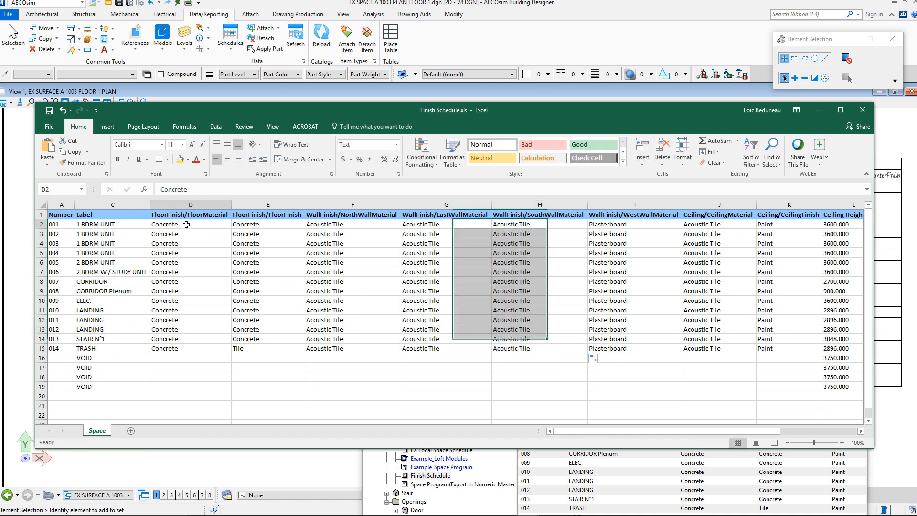
{"action": "double_click", "coordinate": [186, 225]}
{"action": "double_click", "coordinate": [165, 224]}
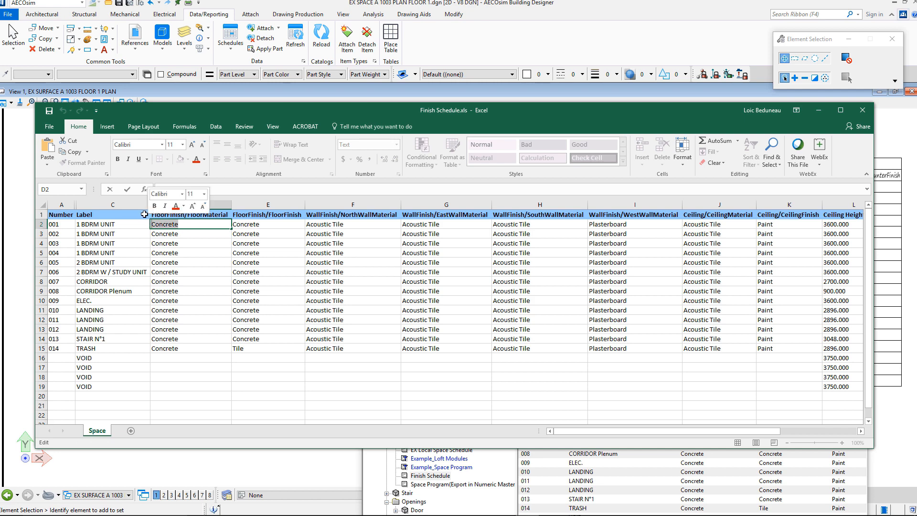
{"action": "type", "text": "Tile"}
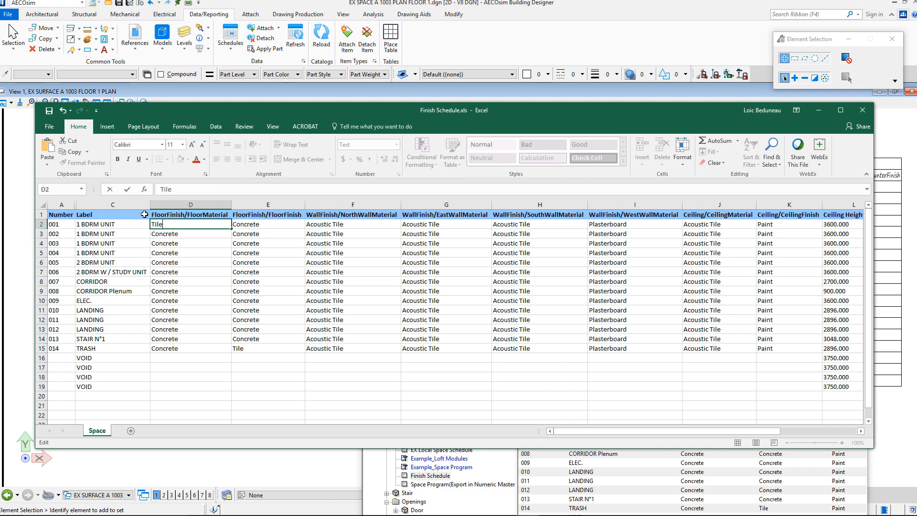
{"action": "double_click", "coordinate": [158, 225]}
{"action": "left_click_drag", "start_coordinate": [233, 229], "coordinate": [234, 352]}
Replace the FloorFinish/FloorFinish column values with Tile for spaces 001 to 014.
{"action": "left_click", "coordinate": [262, 224]}
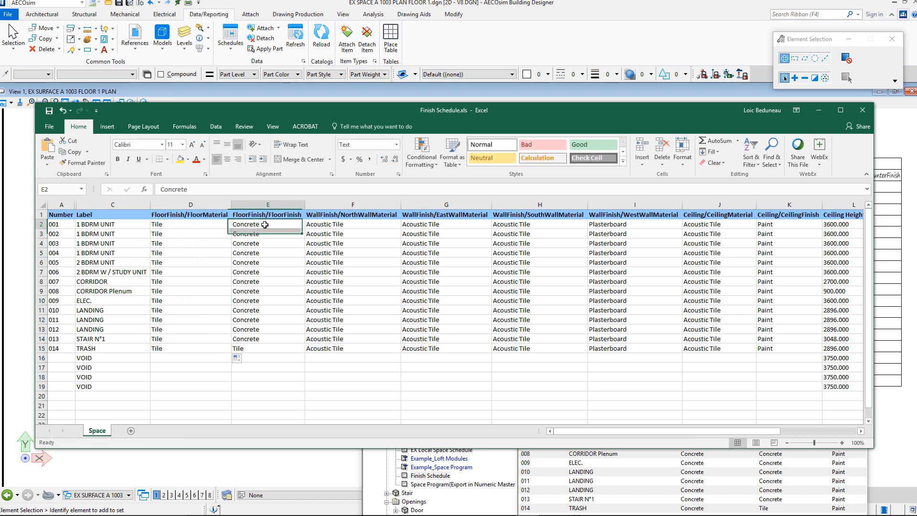
{"action": "double_click", "coordinate": [262, 224]}
{"action": "double_click", "coordinate": [262, 223]}
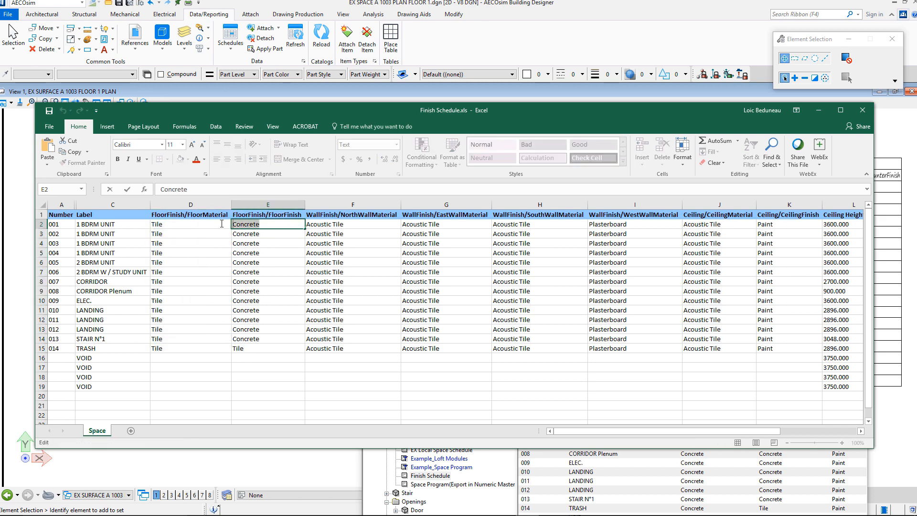
{"action": "type", "text": "Tile"}
{"action": "left_click_drag", "start_coordinate": [304, 229], "coordinate": [296, 347]}
Save the Finish Schedule workbook and close it to return to AECOsim Building Designer.
{"action": "left_click", "coordinate": [336, 358]}
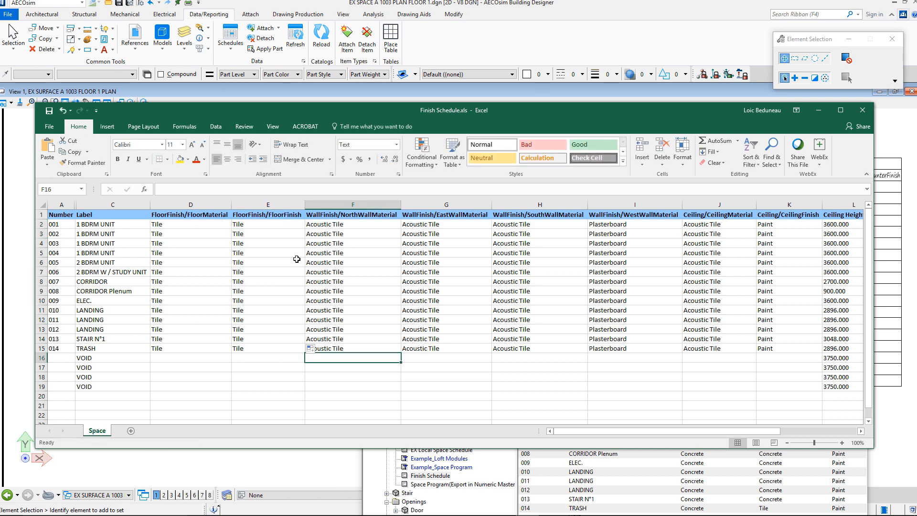
{"action": "left_click", "coordinate": [49, 114]}
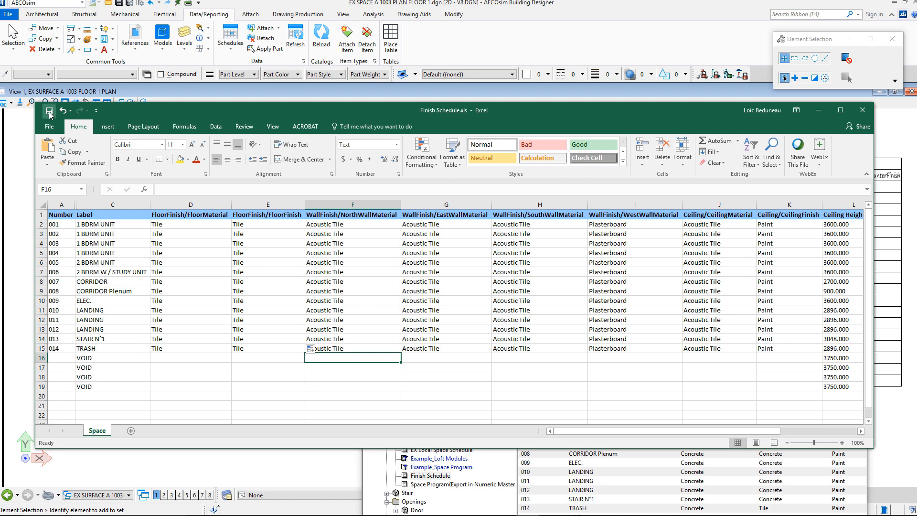
{"action": "left_click", "coordinate": [866, 114]}
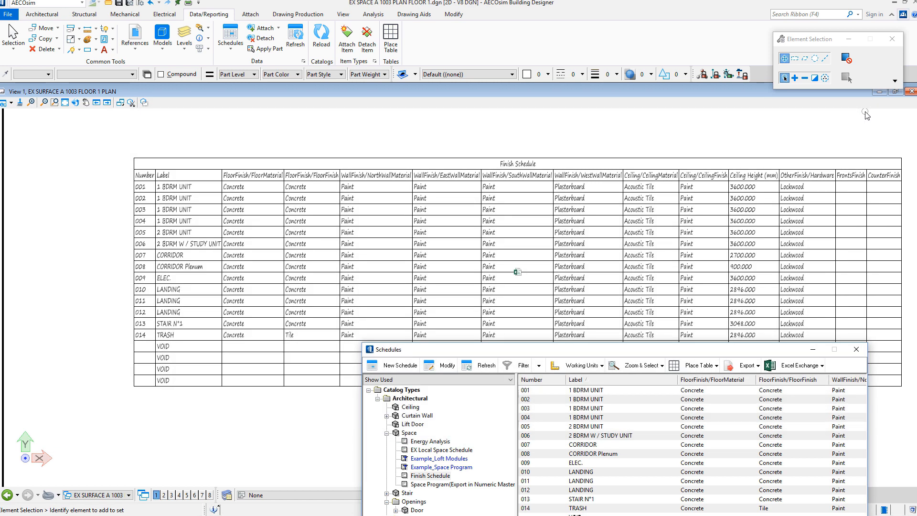
Update the schedule from Finish Schedule.xls, applying all changes including those to references, and refresh the table placed in the drawing.
{"action": "left_click", "coordinate": [822, 366]}
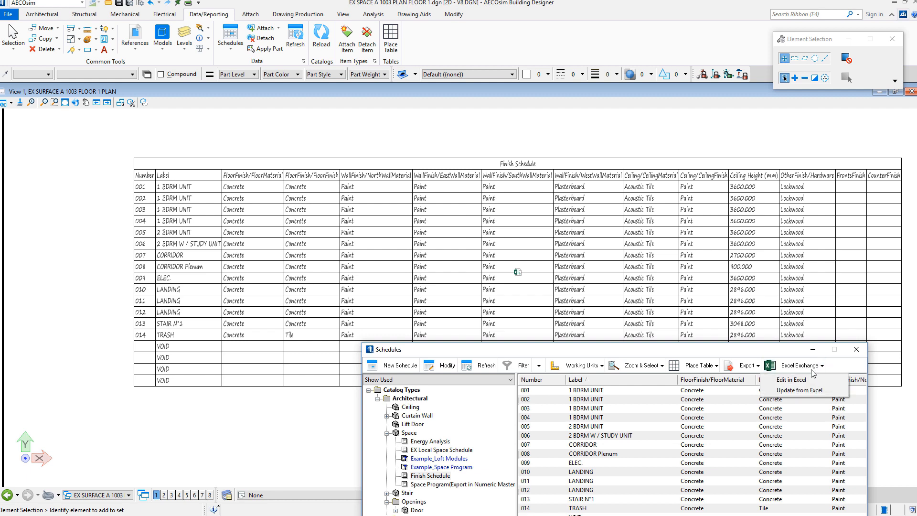
{"action": "left_click", "coordinate": [799, 390]}
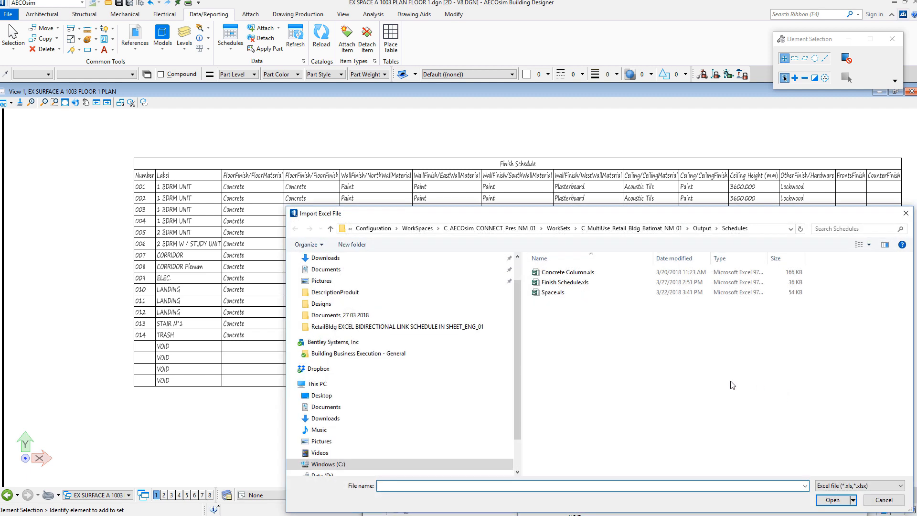
{"action": "left_click", "coordinate": [584, 283]}
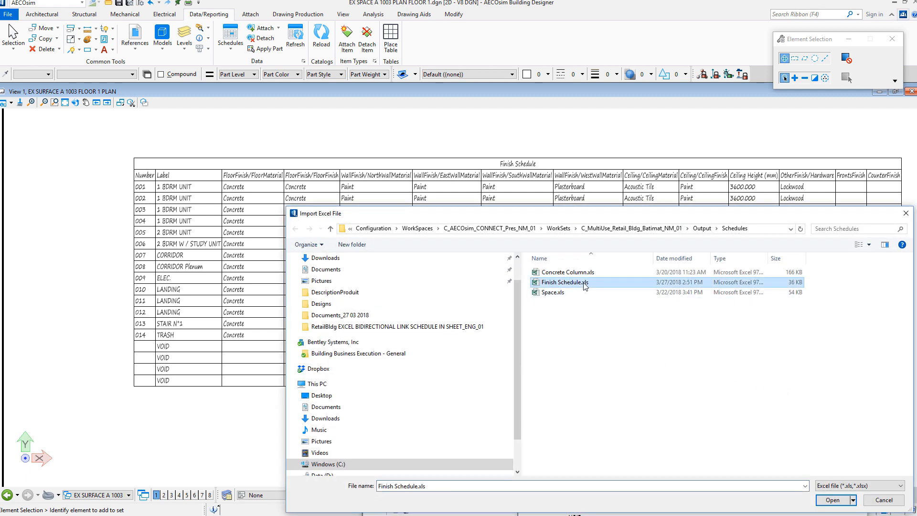
{"action": "left_click", "coordinate": [833, 499]}
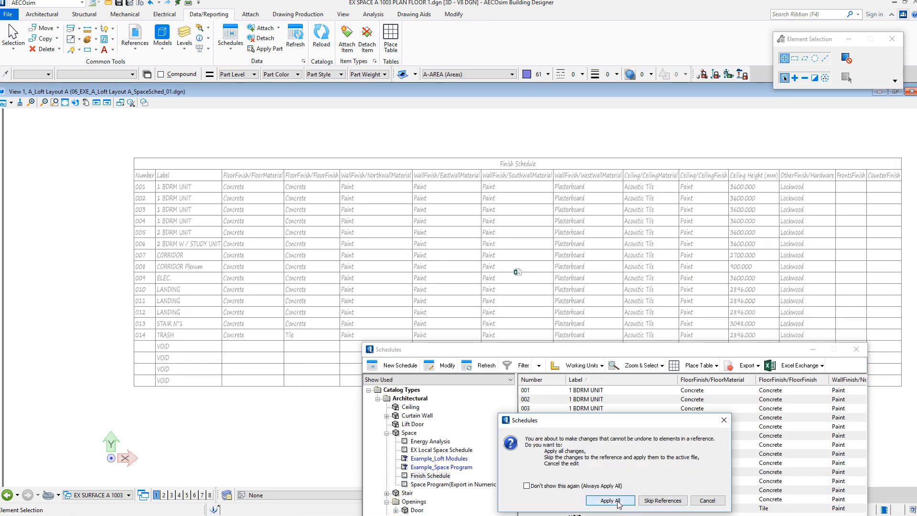
{"action": "left_click", "coordinate": [610, 500]}
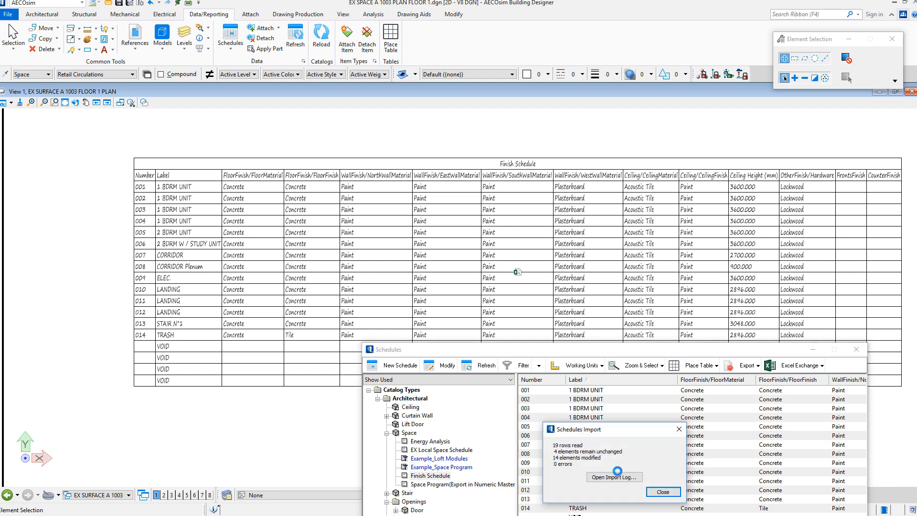
{"action": "left_click", "coordinate": [662, 491]}
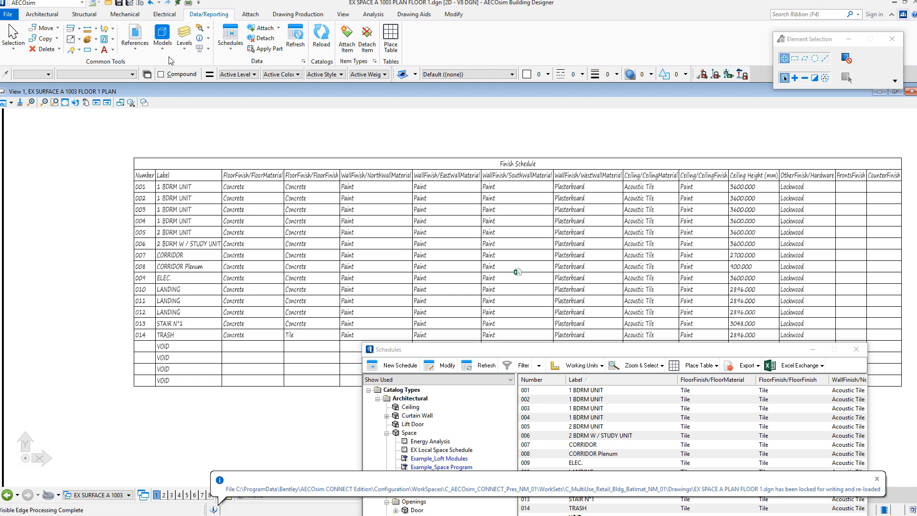
{"action": "left_click", "coordinate": [296, 38]}
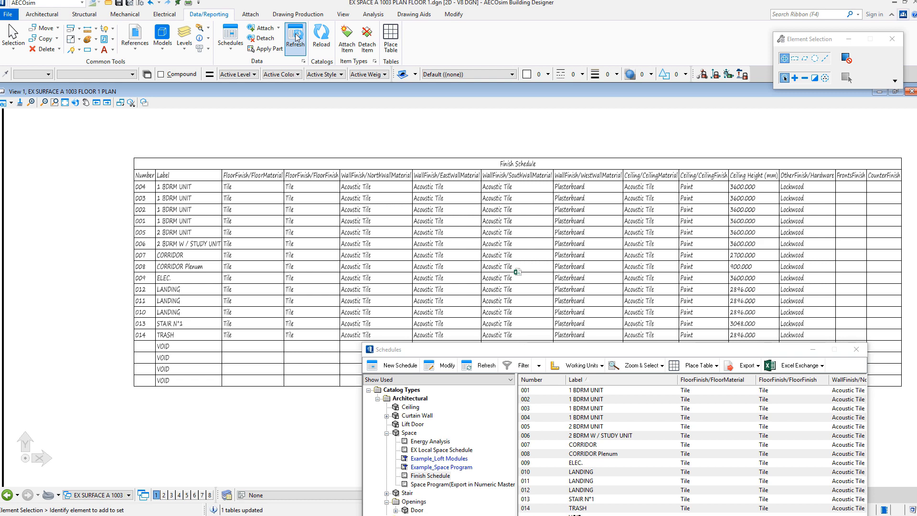
{"action": "middle_click_drag", "start_coordinate": [411, 123], "coordinate": [411, 122]}
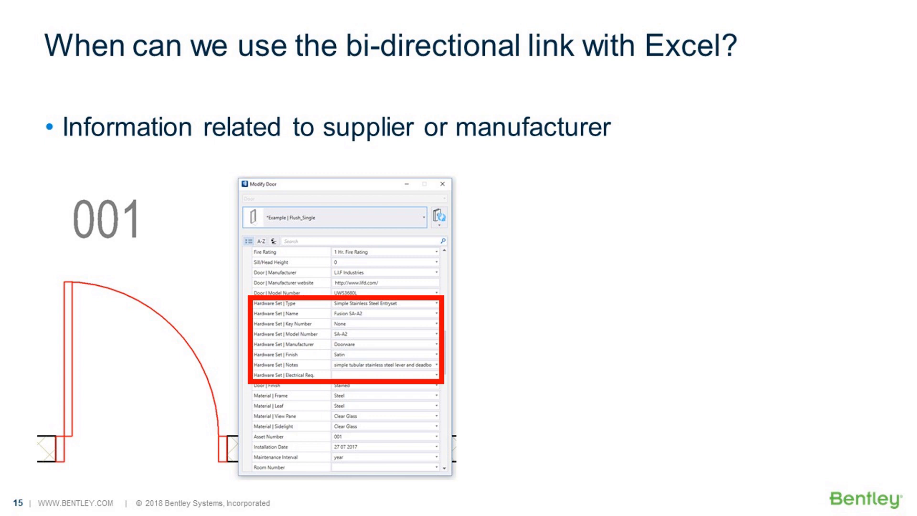
{"action": "key", "text": "Right"}
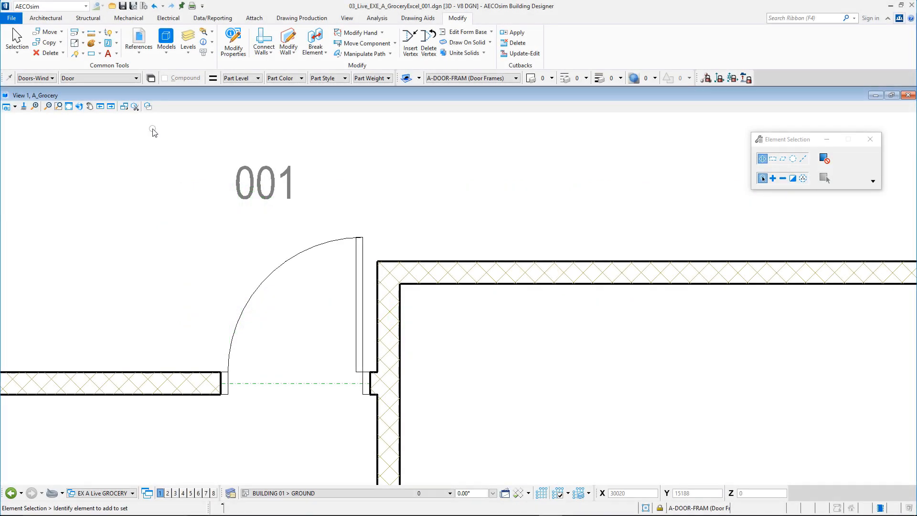
Open the properties of door 001 for modification and set its Hardware Set name to Model 1035.
{"action": "left_click", "coordinate": [242, 52]}
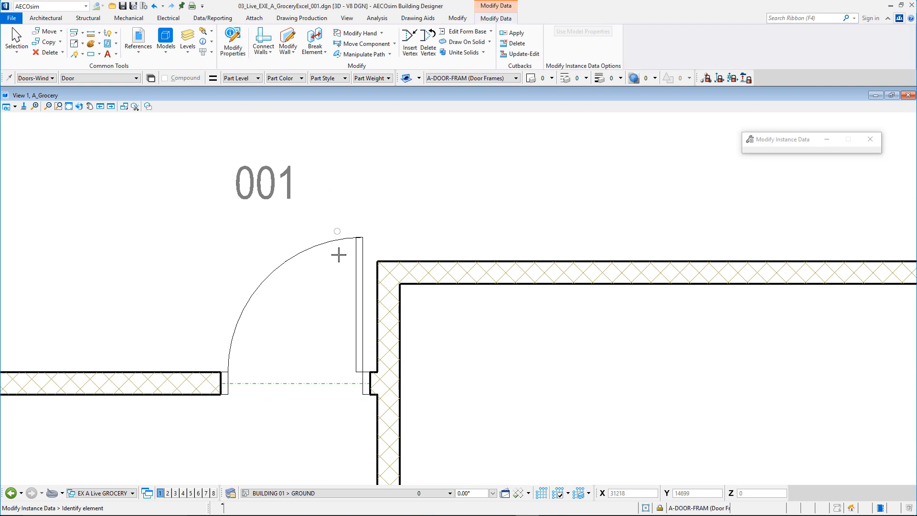
{"action": "left_click", "coordinate": [357, 273]}
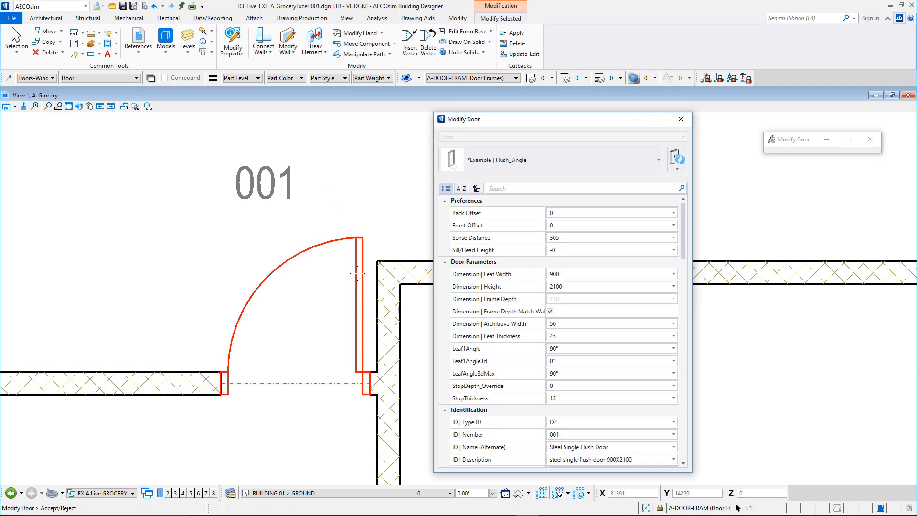
{"action": "left_click_drag", "start_coordinate": [683, 236], "coordinate": [680, 318]}
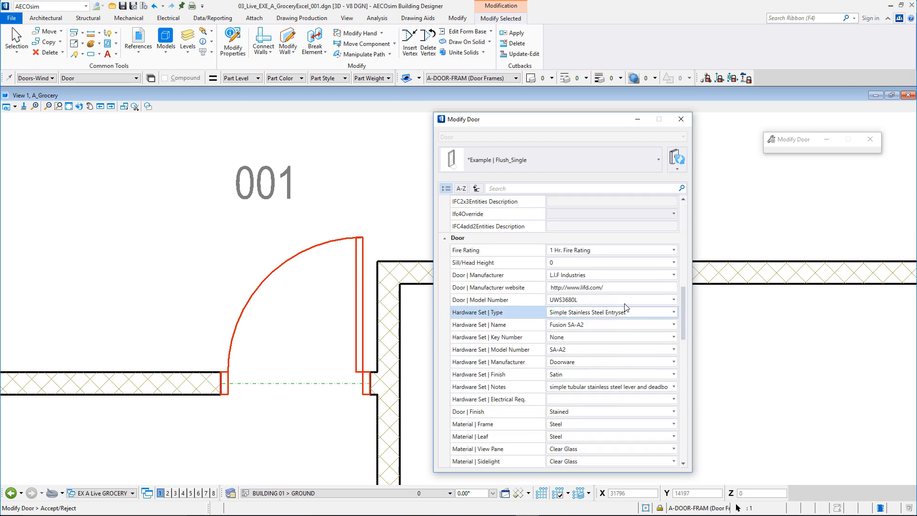
{"action": "left_click", "coordinate": [598, 323]}
{"action": "type", "text": "Model 1035"}
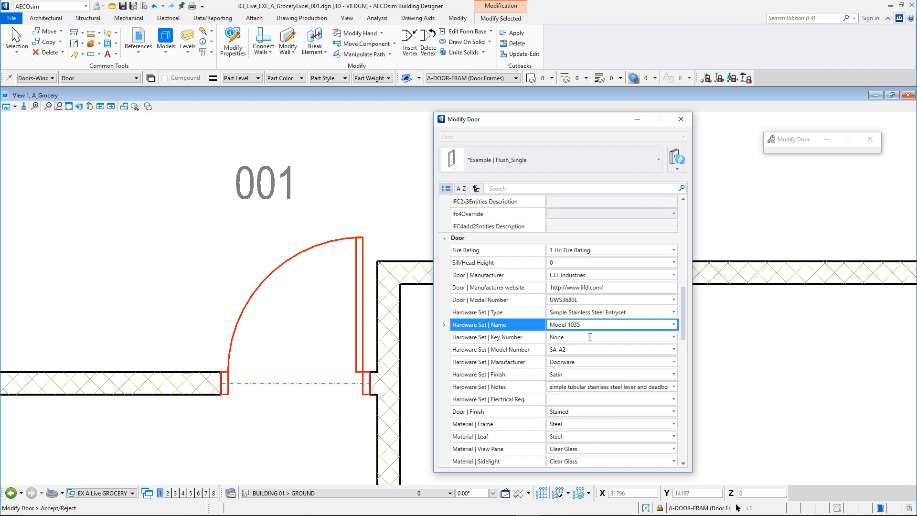
Set door 001's Hardware Set model number to 1035 and manufacturer to FSB, apply the changes and close the door properties.
{"action": "left_click", "coordinate": [571, 350]}
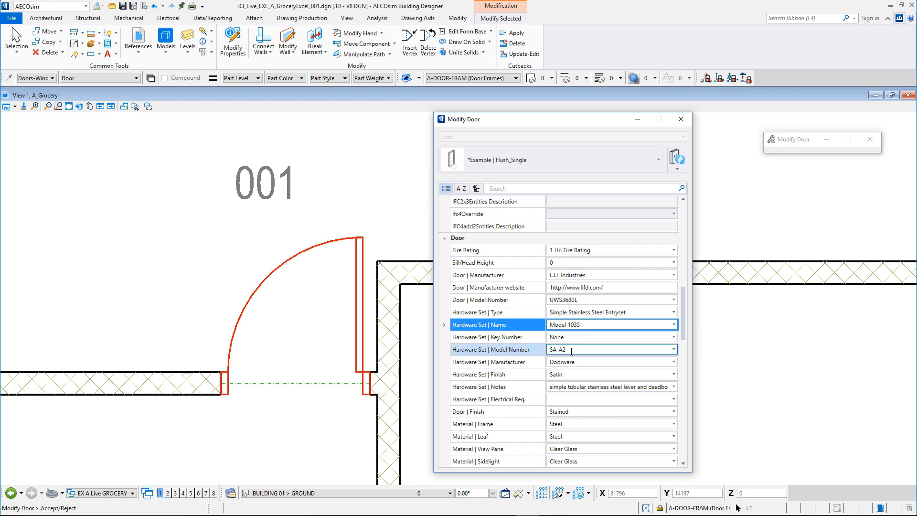
{"action": "type", "text": "1035"}
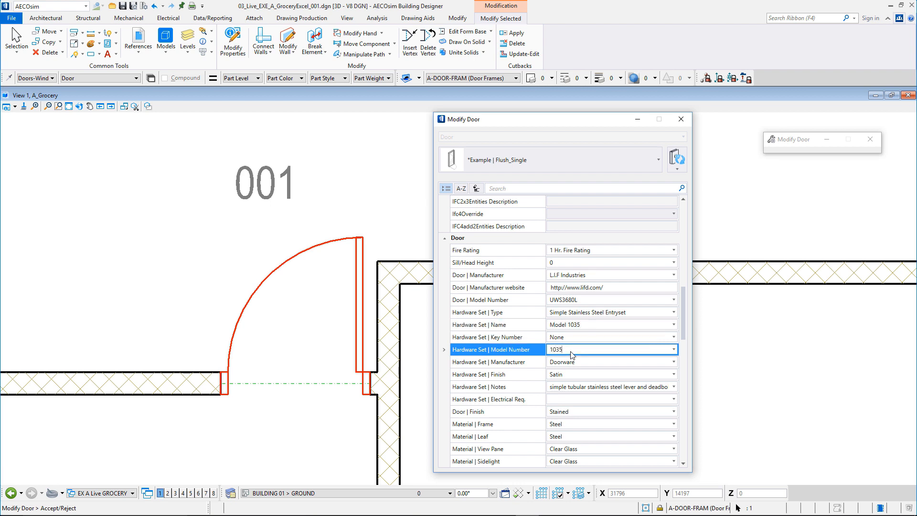
{"action": "left_click", "coordinate": [588, 364]}
{"action": "type", "text": "FSB"}
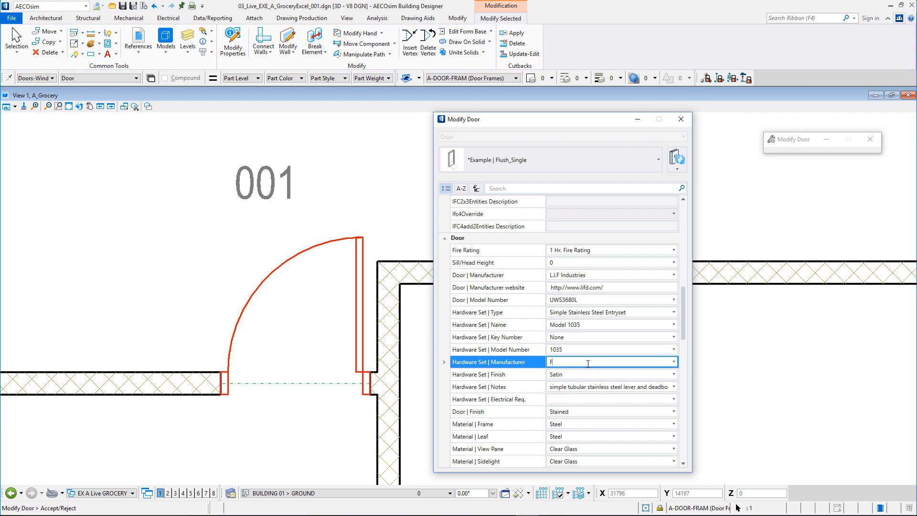
{"action": "left_click", "coordinate": [276, 320]}
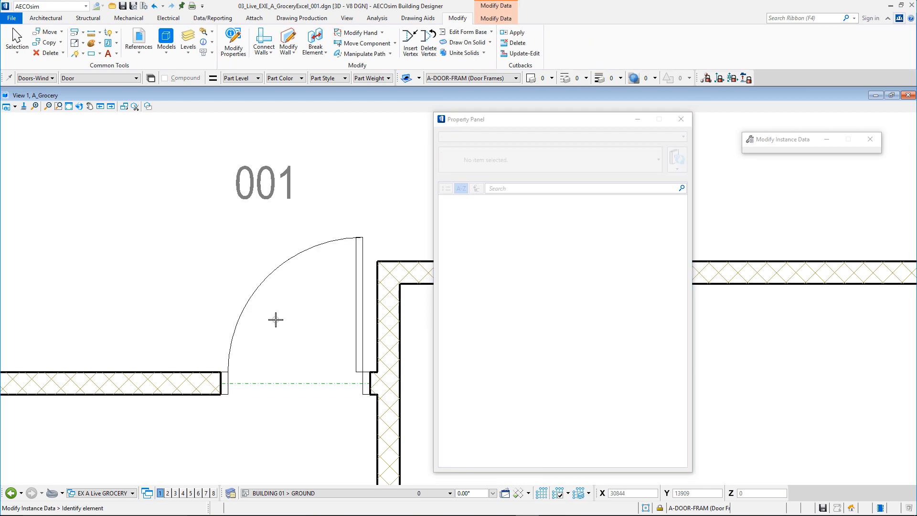
{"action": "left_click", "coordinate": [683, 119]}
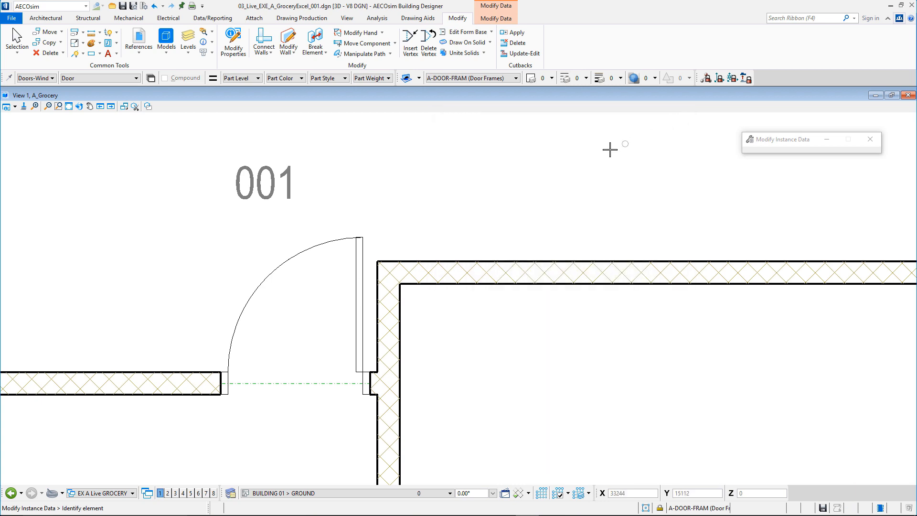
Return to element selection and deactivate the A_Grocery reference to go back to the sheet.
{"action": "right_click", "coordinate": [194, 129]}
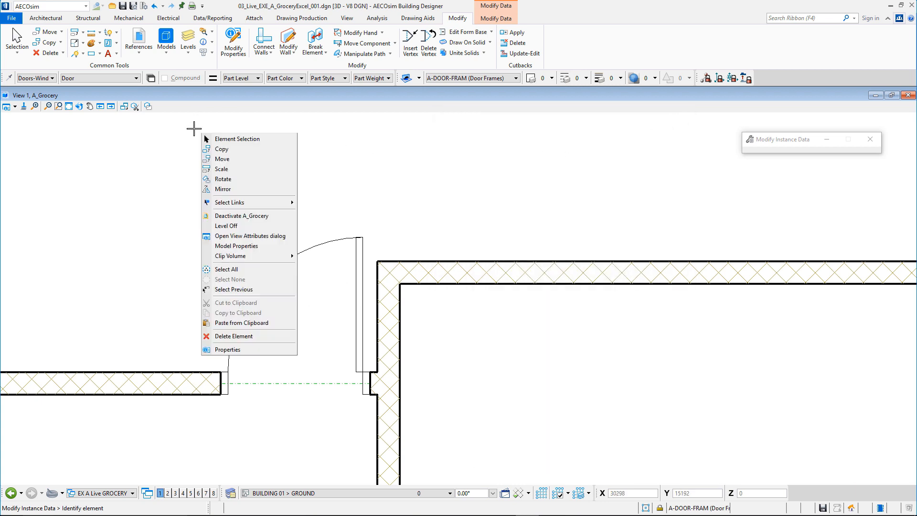
{"action": "left_click", "coordinate": [229, 139]}
{"action": "right_click", "coordinate": [423, 264]}
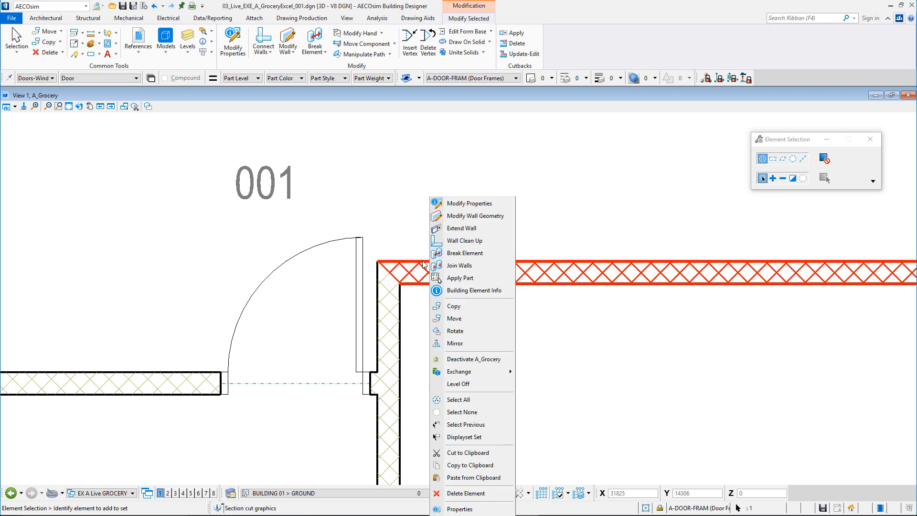
{"action": "left_click", "coordinate": [466, 363]}
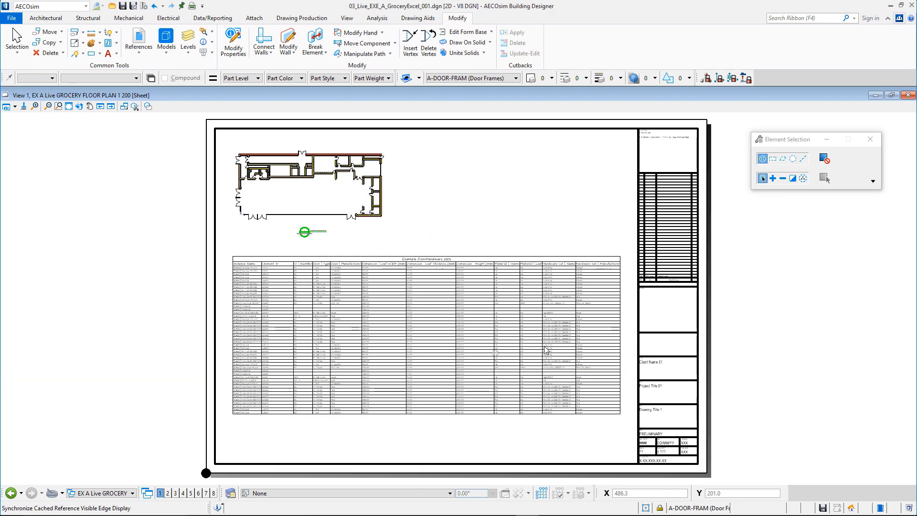
Open the Example_DoorHardware_001 door schedule for the sheet's table and export it to Excel for editing.
{"action": "scroll", "coordinate": [635, 291], "scroll_direction": "up", "scroll_amount": 3}
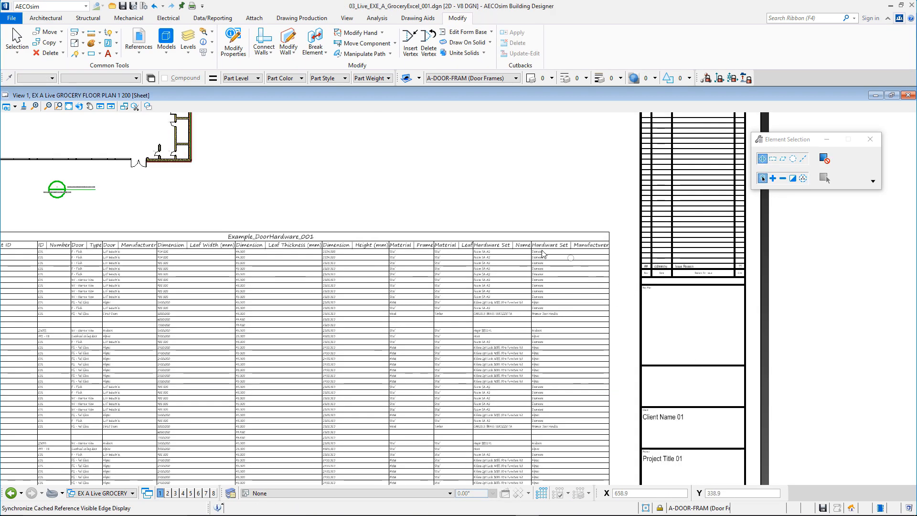
{"action": "scroll", "coordinate": [530, 255], "scroll_direction": "up", "scroll_amount": 5}
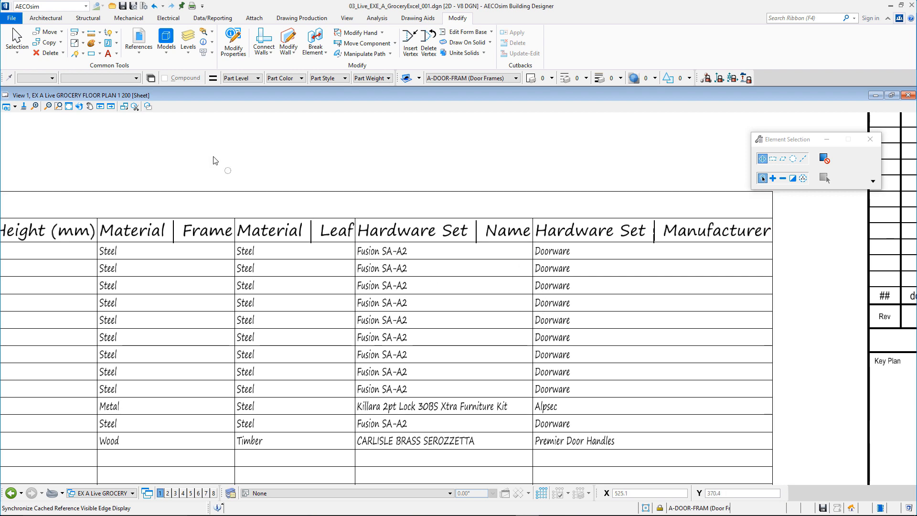
{"action": "left_click", "coordinate": [210, 19]}
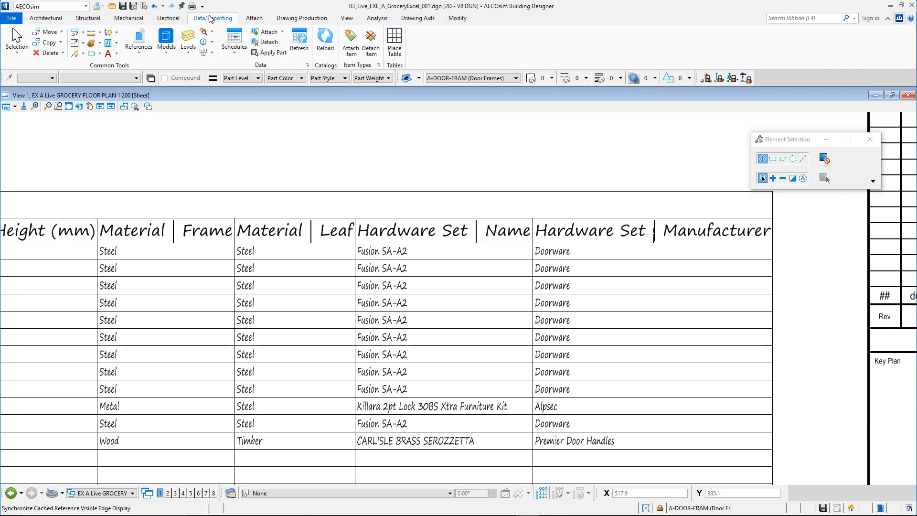
{"action": "left_click", "coordinate": [234, 39]}
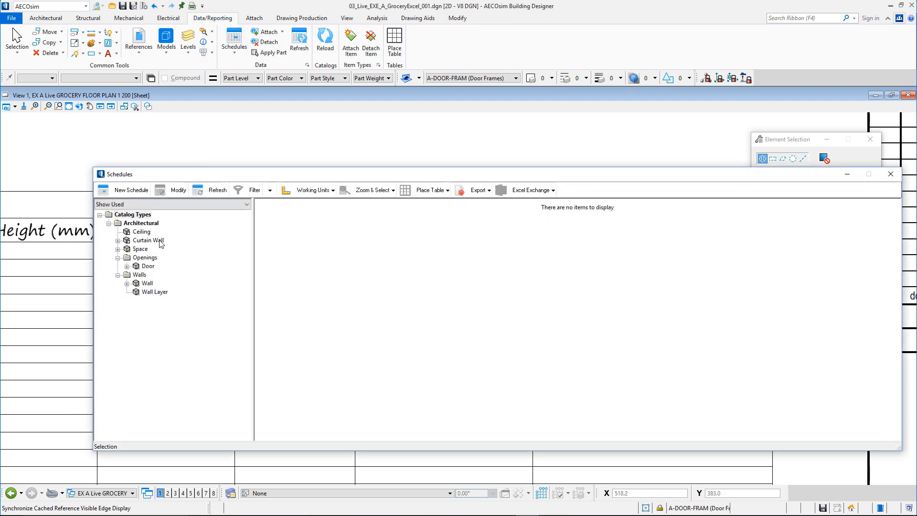
{"action": "left_click", "coordinate": [127, 266]}
{"action": "left_click", "coordinate": [182, 283]}
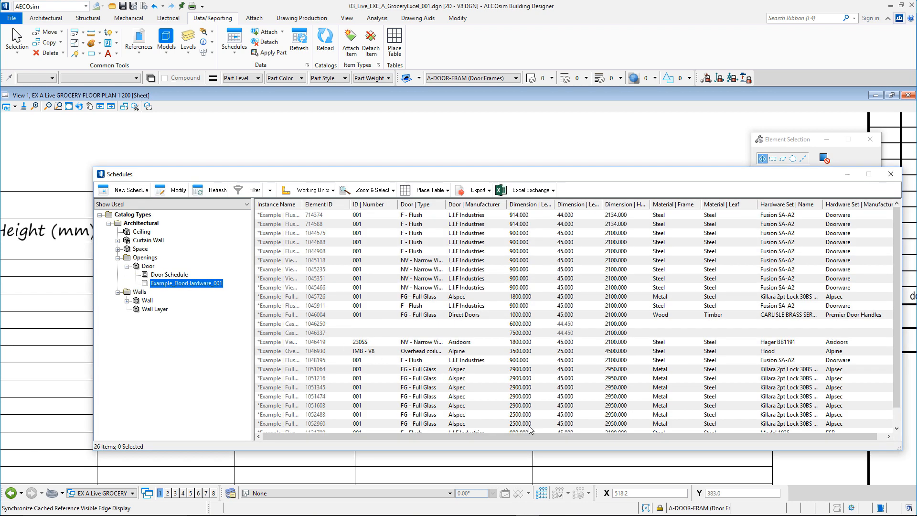
{"action": "left_click_drag", "start_coordinate": [531, 436], "coordinate": [585, 446]}
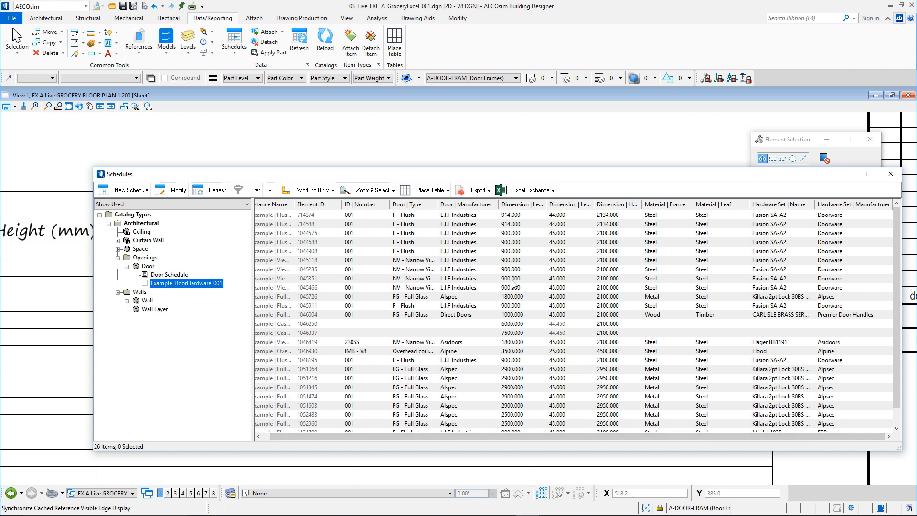
{"action": "left_click", "coordinate": [538, 204]}
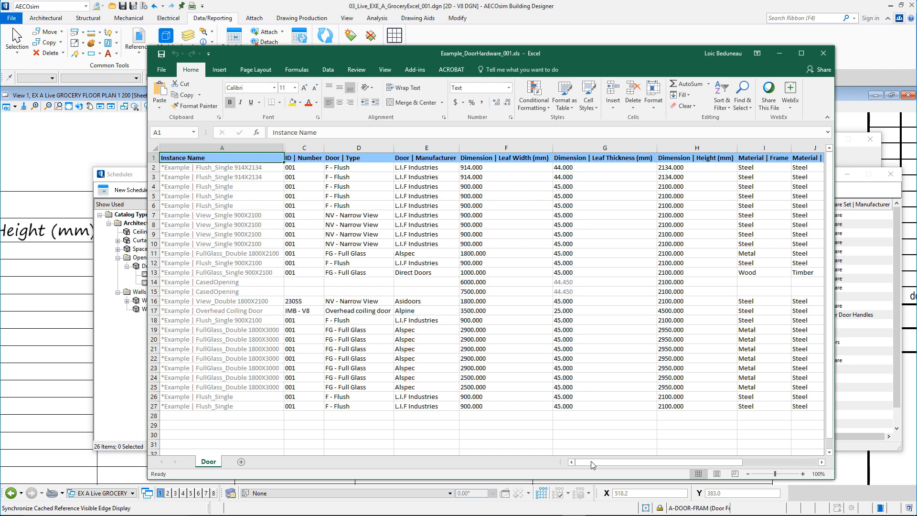
Enter Model 1035 in the Hardware Set | Name column and fill it down for all doors through row 27.
{"action": "left_click_drag", "start_coordinate": [592, 464], "coordinate": [666, 464]}
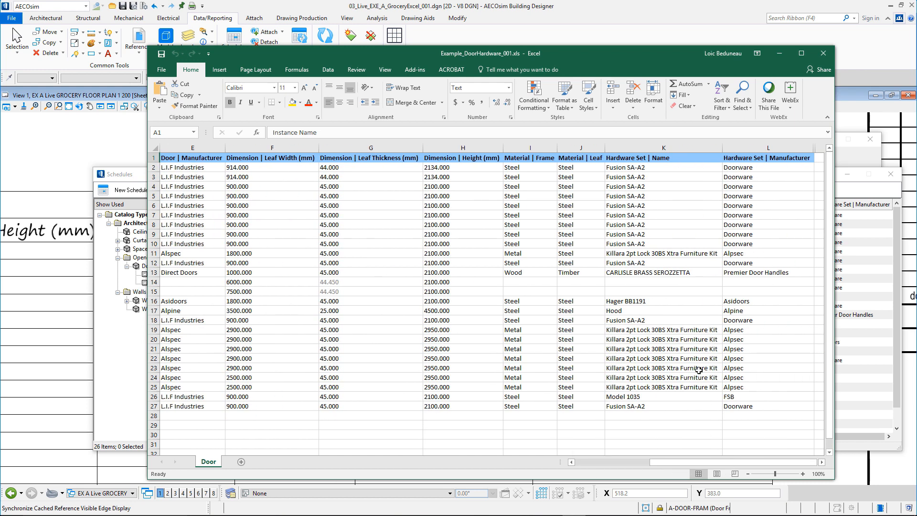
{"action": "left_click", "coordinate": [656, 169]}
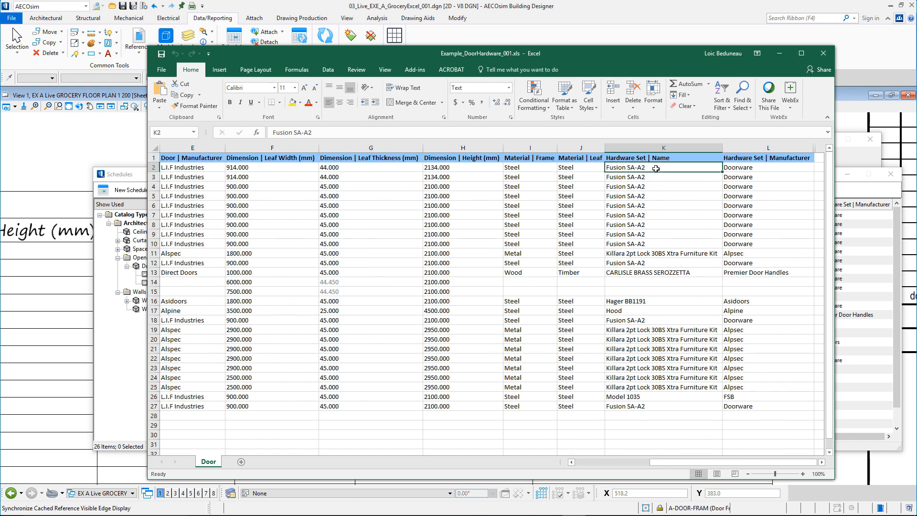
{"action": "double_click", "coordinate": [655, 169]}
{"action": "left_click_drag", "start_coordinate": [656, 168], "coordinate": [581, 167]}
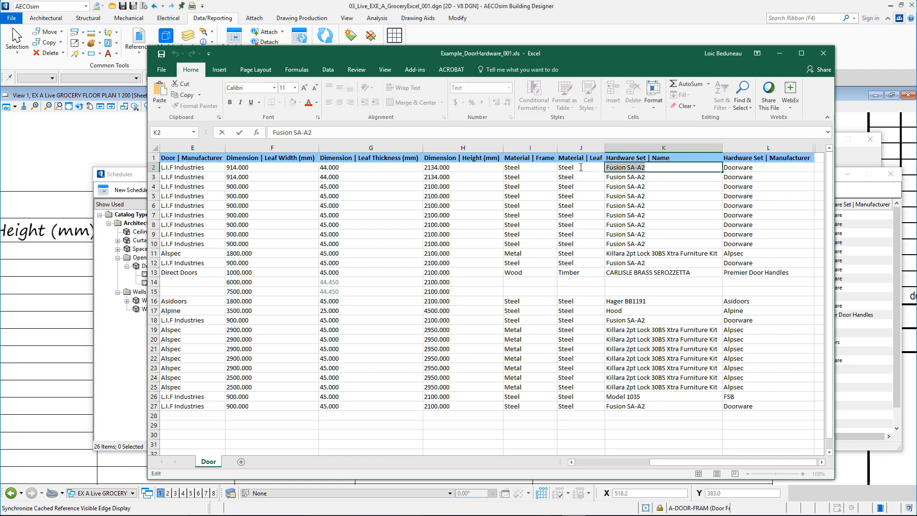
{"action": "type", "text": "Model 1035"}
{"action": "double_click", "coordinate": [657, 177]}
{"action": "left_click_drag", "start_coordinate": [657, 177], "coordinate": [587, 178]}
{"action": "type", "text": "Model 1035"}
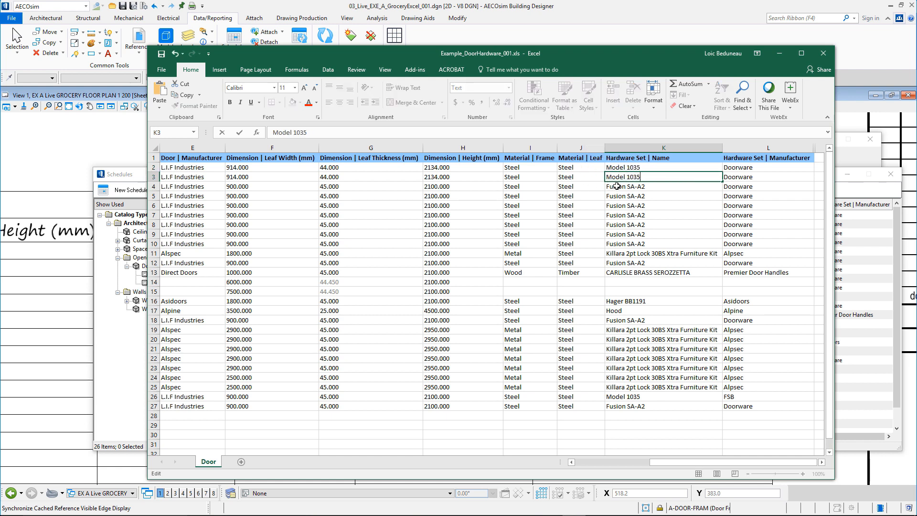
{"action": "left_click_drag", "start_coordinate": [648, 167], "coordinate": [713, 412]}
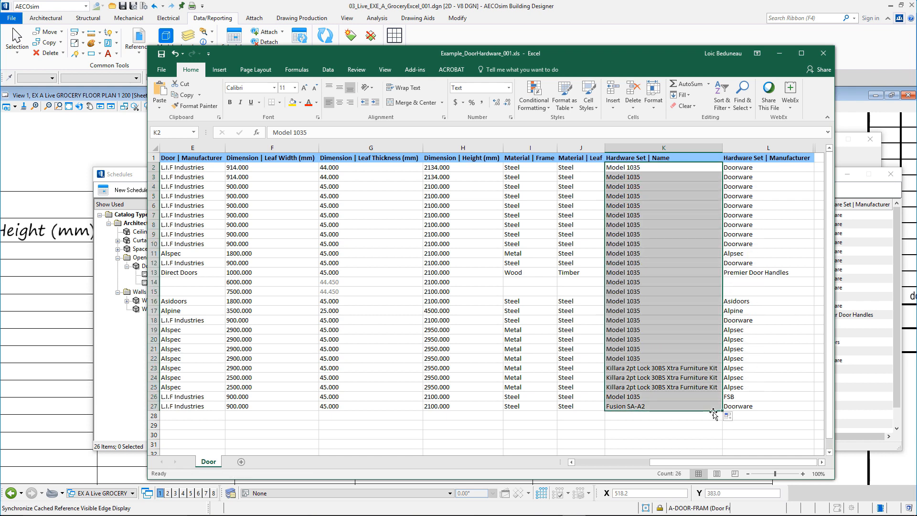
Fill the Hardware Set | Manufacturer column with FSB from row 2 to 27, then save and close the workbook.
{"action": "left_click", "coordinate": [751, 168]}
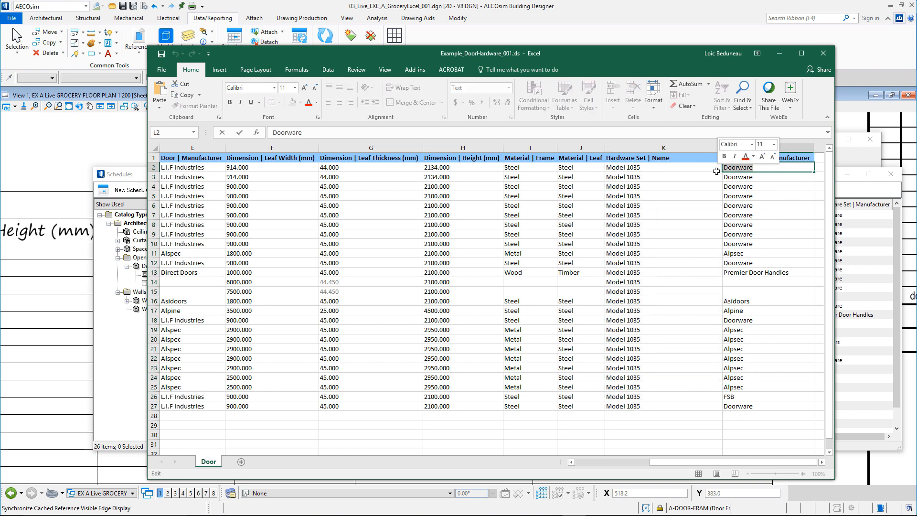
{"action": "type", "text": "FSB"}
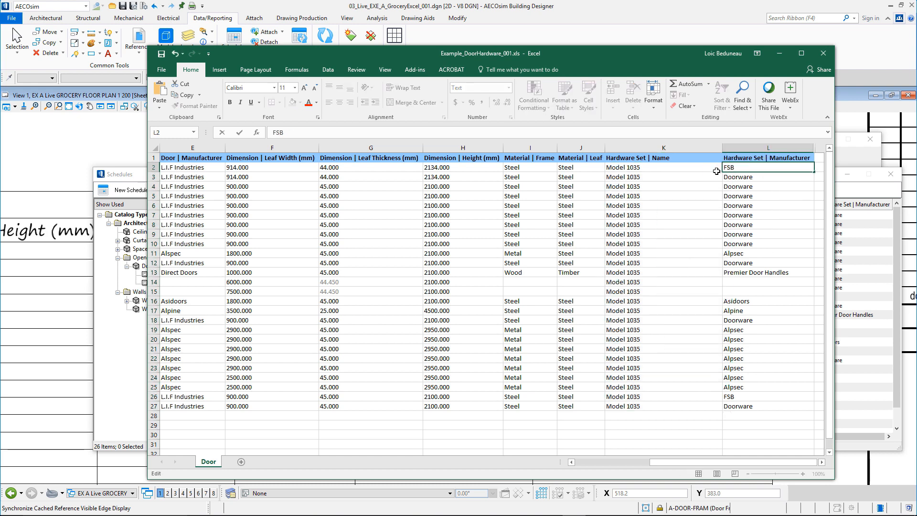
{"action": "left_click", "coordinate": [806, 170]}
{"action": "left_click_drag", "start_coordinate": [812, 171], "coordinate": [793, 412]}
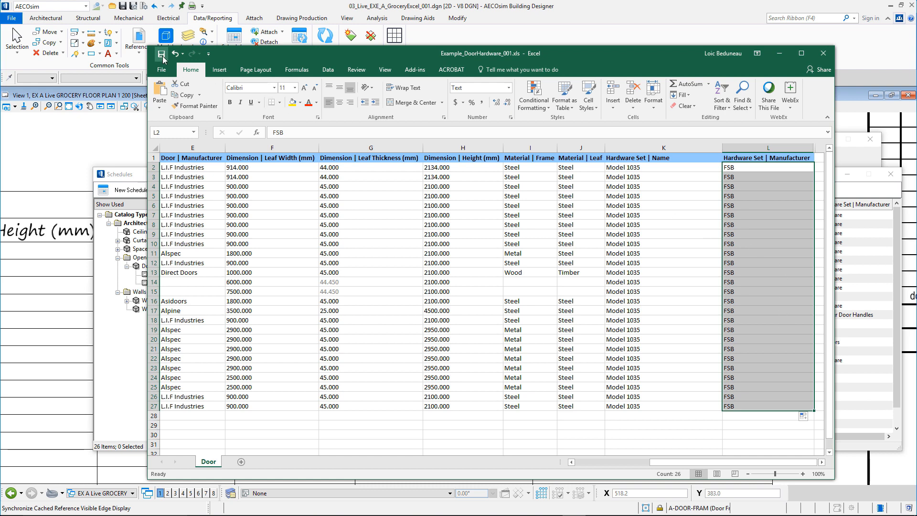
{"action": "left_click", "coordinate": [824, 53]}
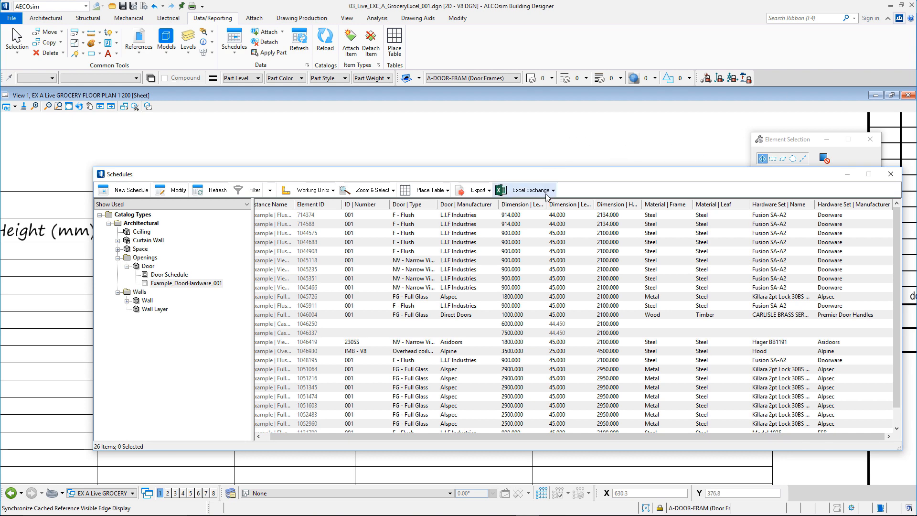
Update the door schedule from Example_DoorHardware_001.xls, applying all changes including those to references.
{"action": "left_click", "coordinate": [548, 191]}
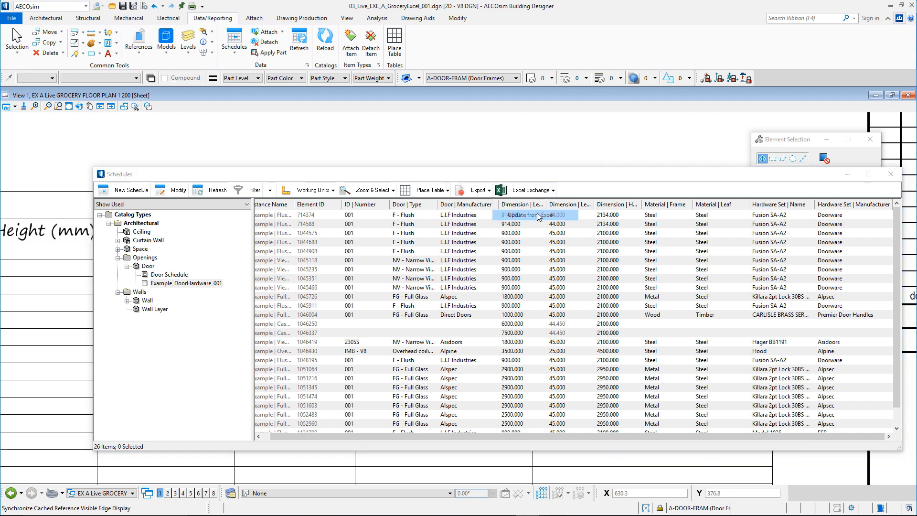
{"action": "left_click", "coordinate": [538, 216]}
{"action": "left_click", "coordinate": [364, 133]}
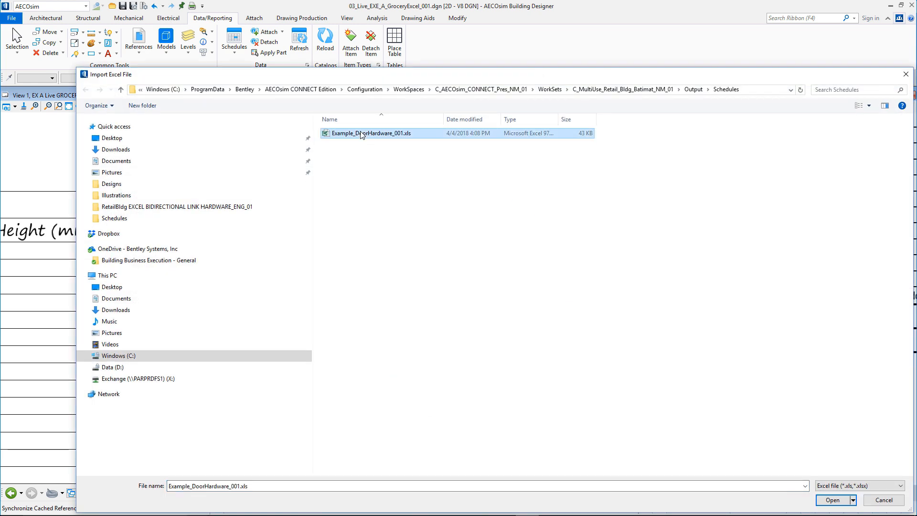
{"action": "left_click", "coordinate": [835, 500]}
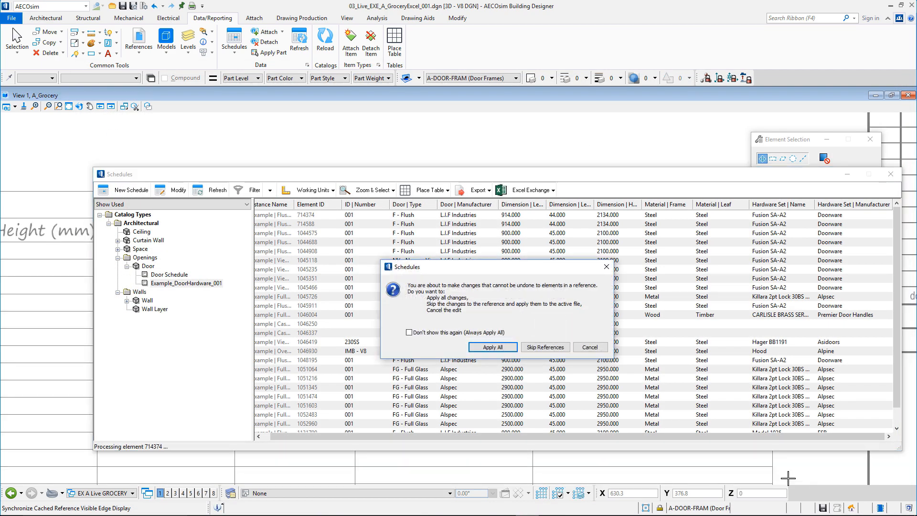
{"action": "left_click", "coordinate": [493, 347]}
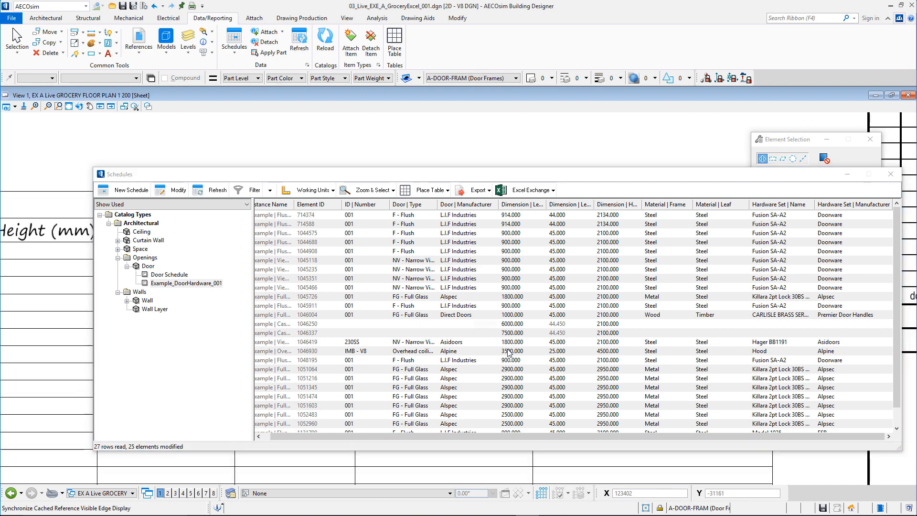
{"action": "left_click", "coordinate": [538, 339]}
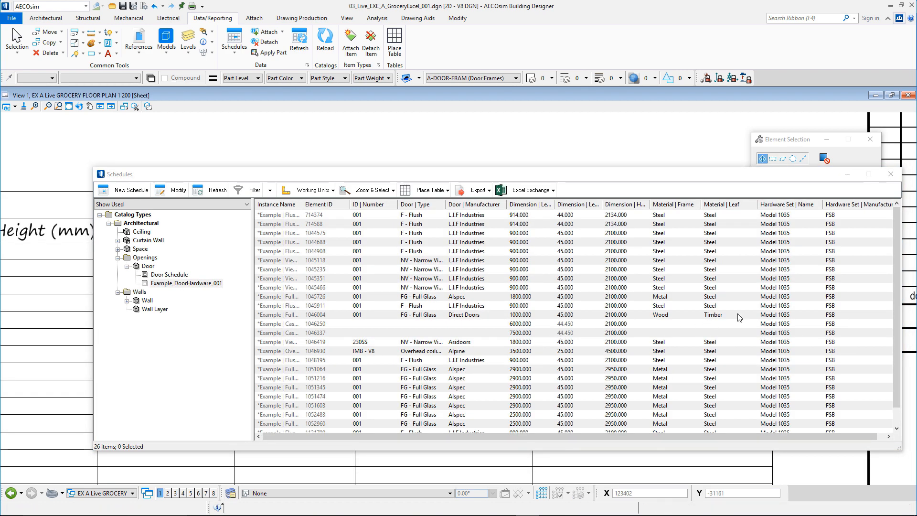
Close the schedules and refresh the door hardware table placed on the sheet.
{"action": "left_click", "coordinate": [890, 173]}
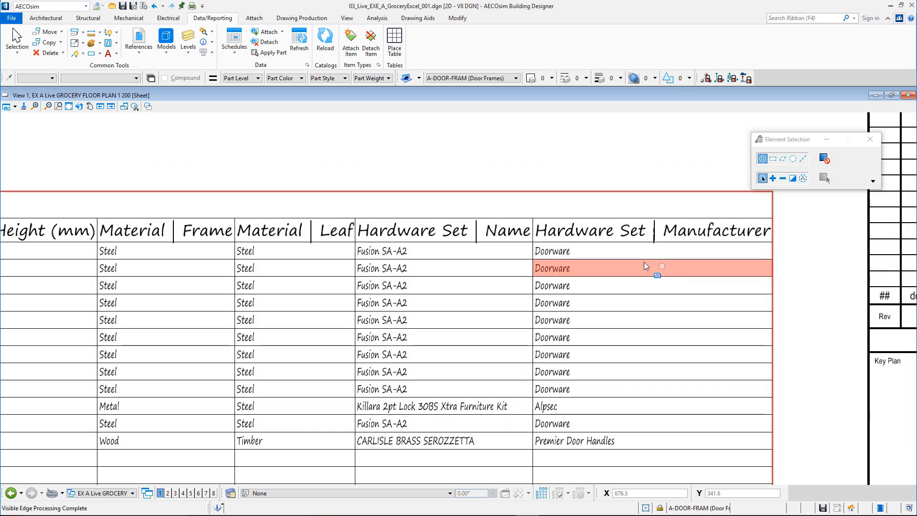
{"action": "left_click", "coordinate": [300, 50]}
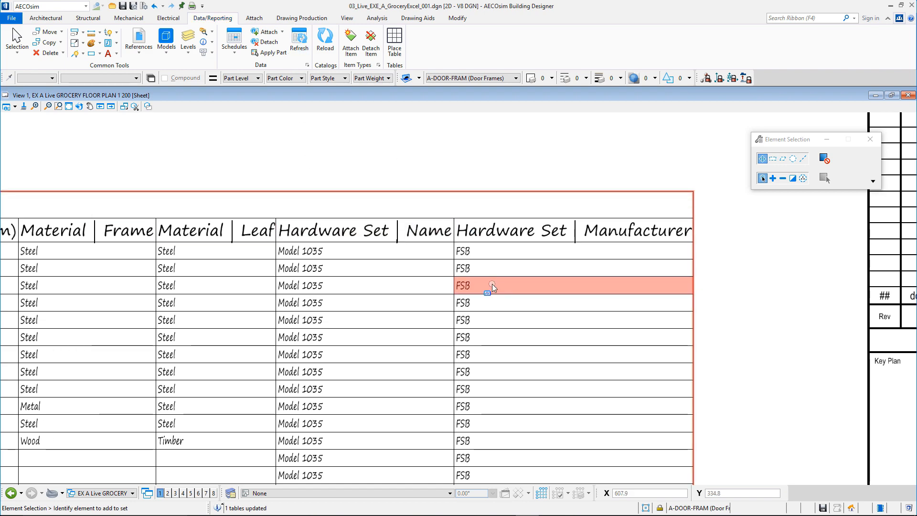
{"action": "scroll", "coordinate": [491, 287], "scroll_direction": "down", "scroll_amount": 7}
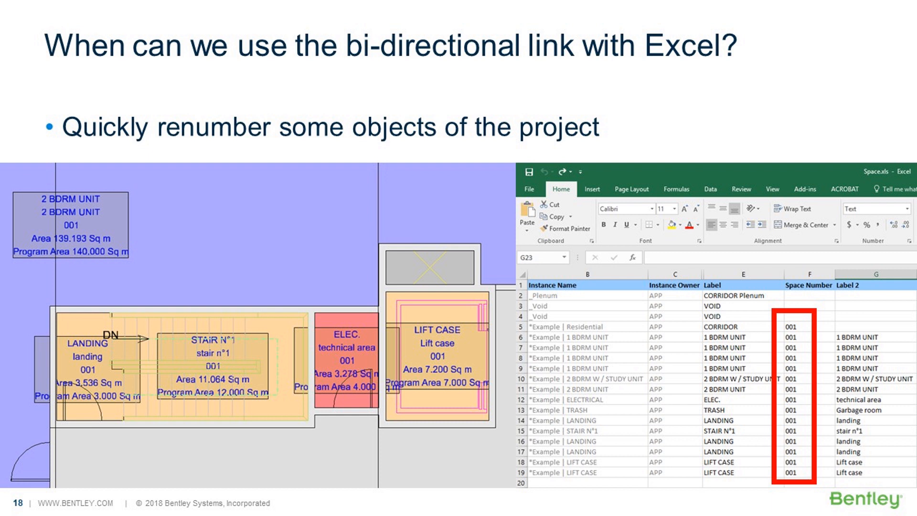
{"action": "key", "text": "Right"}
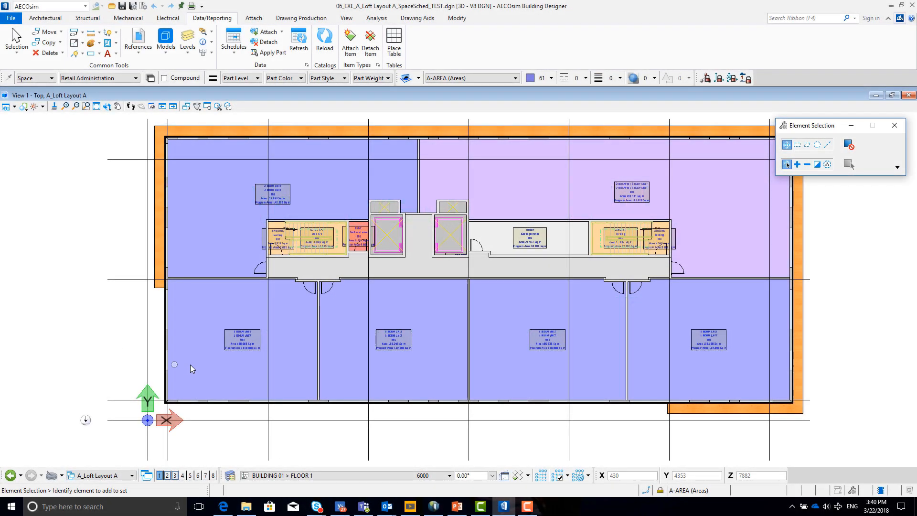
Inspect the space number and area labels of the 1 BDRM units along the plan's lower row.
{"action": "scroll", "coordinate": [234, 353], "scroll_direction": "up", "scroll_amount": 4}
{"action": "scroll", "coordinate": [235, 355], "scroll_direction": "up", "scroll_amount": 3}
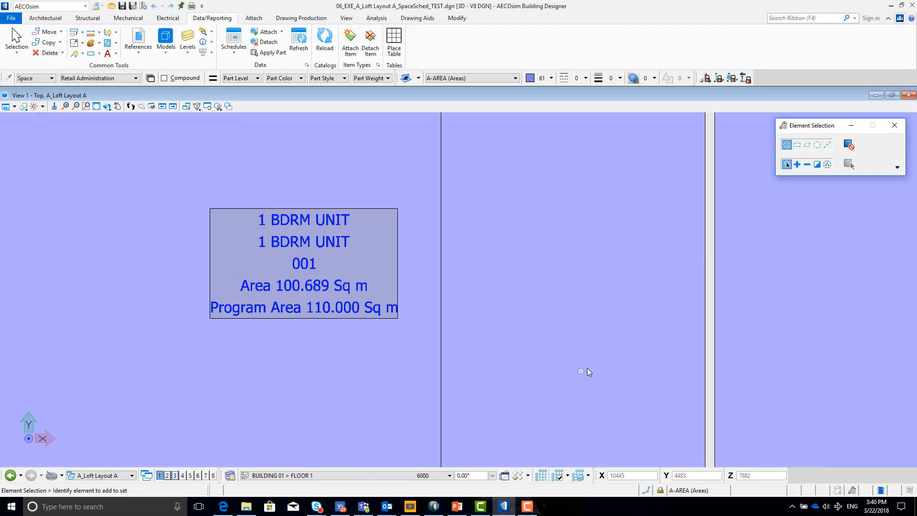
{"action": "middle_click_drag", "start_coordinate": [587, 368], "coordinate": [0, 353]}
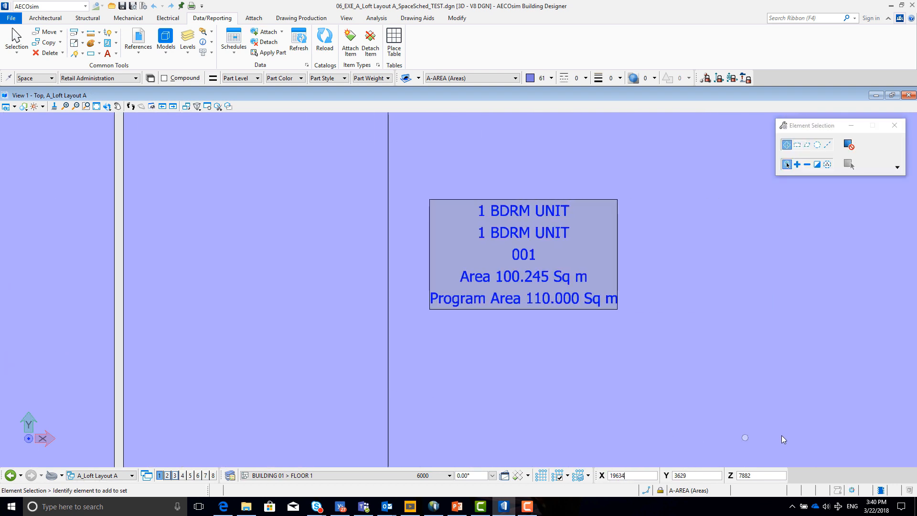
{"action": "middle_click_drag", "start_coordinate": [812, 415], "coordinate": [88, 413]}
{"action": "middle_click_drag", "start_coordinate": [867, 388], "coordinate": [117, 399]}
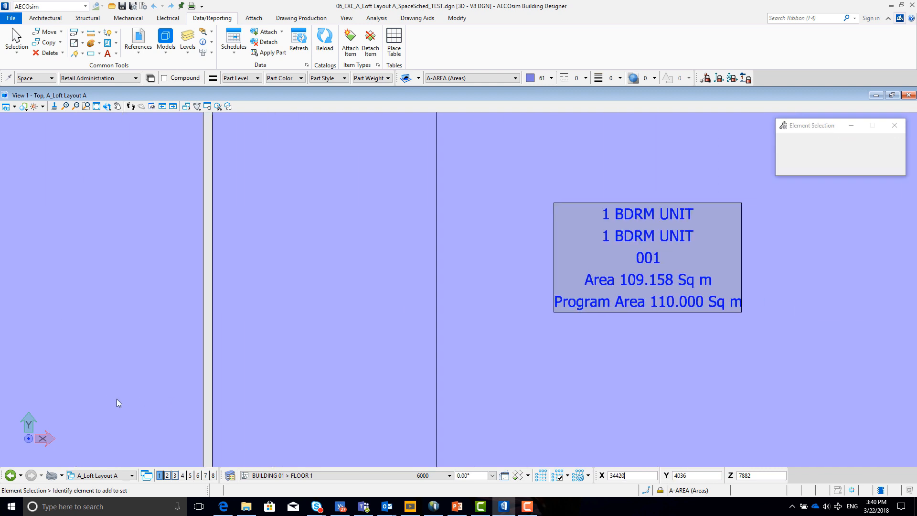
{"action": "middle_click", "coordinate": [539, 409]}
{"action": "middle_click", "coordinate": [538, 408]}
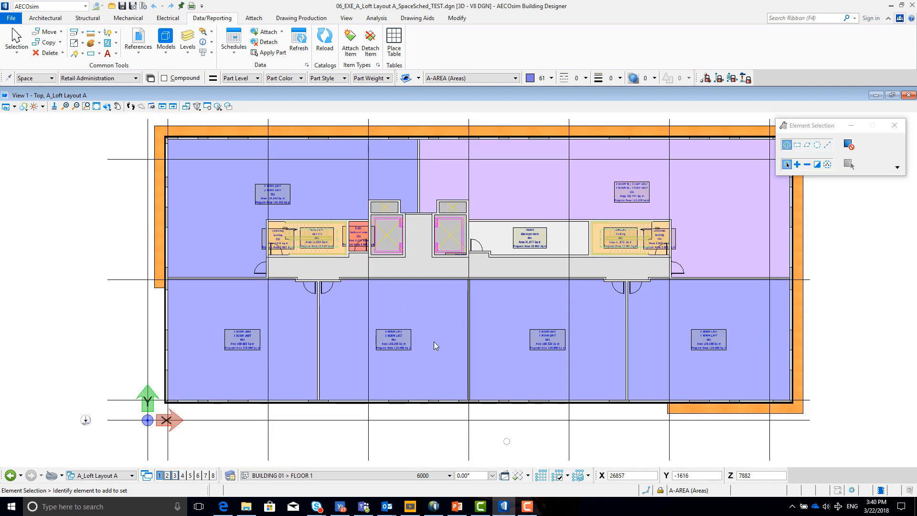
Show the Space schedule sorted by Space Number and open it for editing in Excel.
{"action": "left_click", "coordinate": [234, 38]}
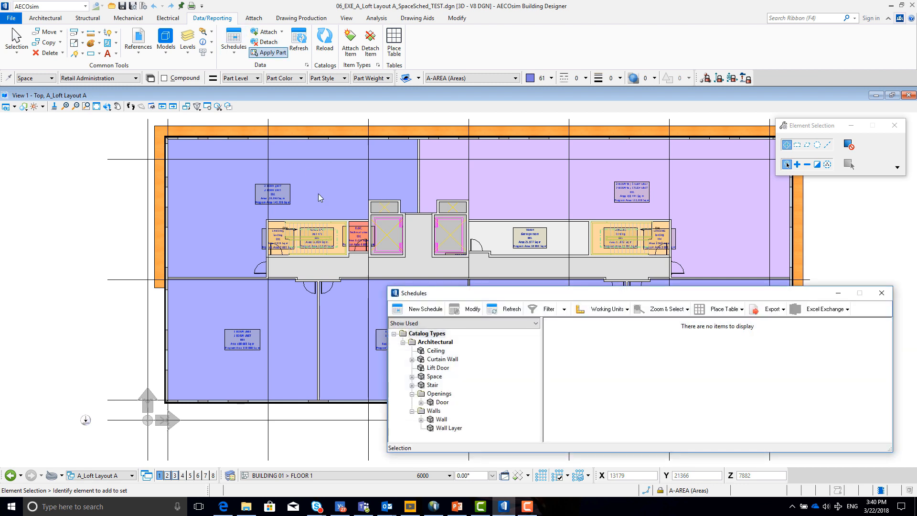
{"action": "left_click", "coordinate": [435, 377]}
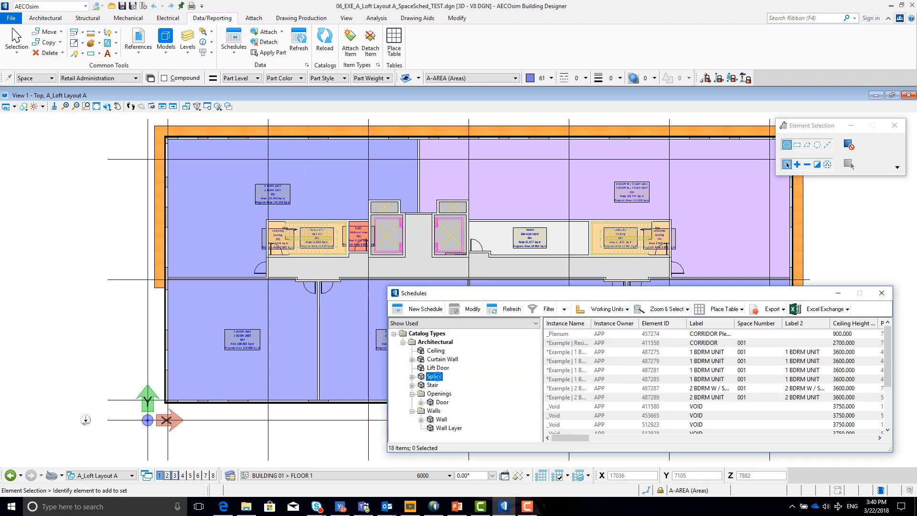
{"action": "left_click", "coordinate": [769, 323]}
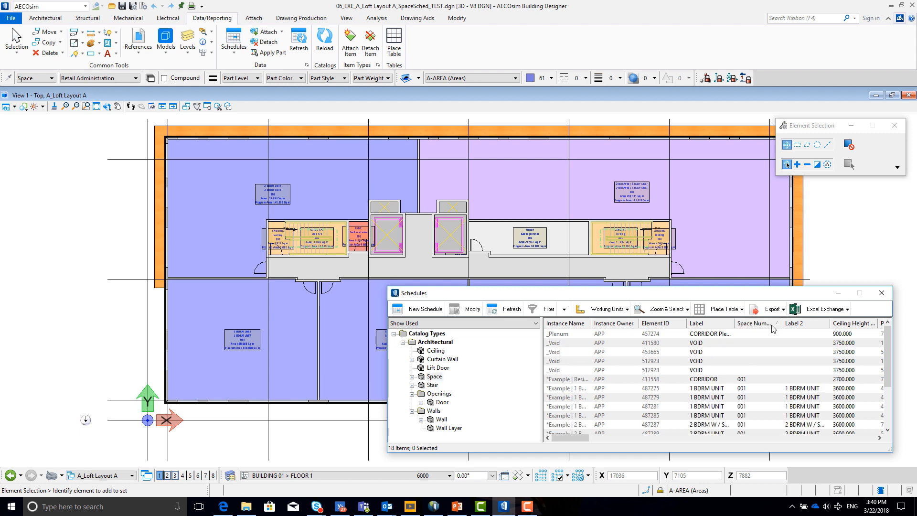
{"action": "left_click", "coordinate": [844, 309]}
{"action": "left_click", "coordinate": [825, 323]}
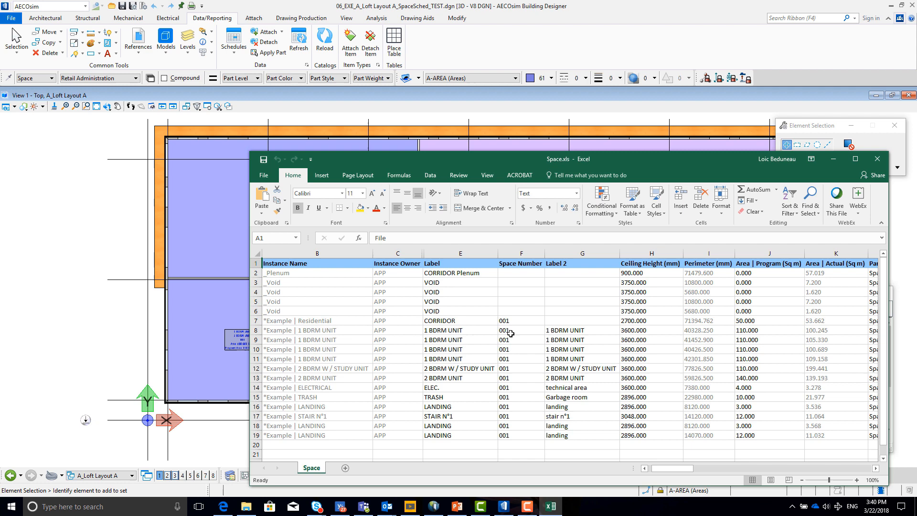
Renumber the Space Number column sequentially from 002 in F8 to 013 in F19, then save and close the workbook.
{"action": "left_click", "coordinate": [510, 333]}
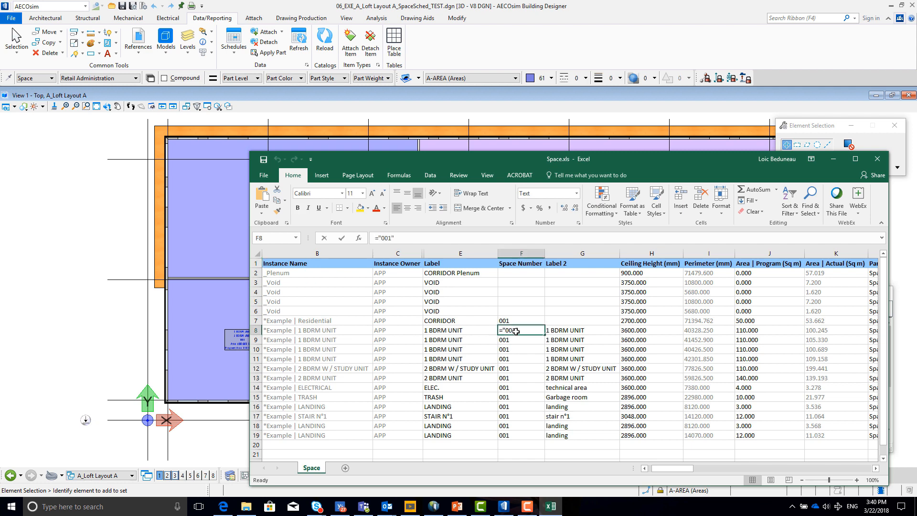
{"action": "type", "text": "002"}
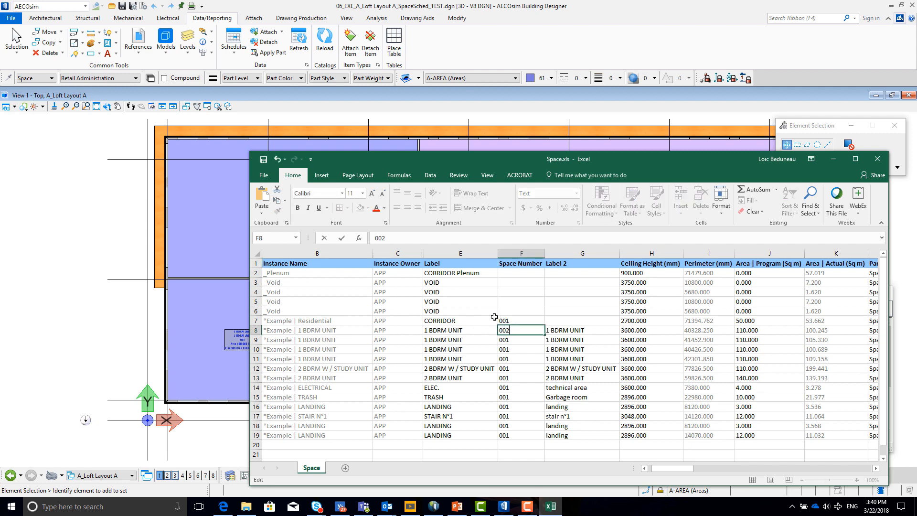
{"action": "key", "text": "Tab"}
{"action": "left_click", "coordinate": [523, 330]}
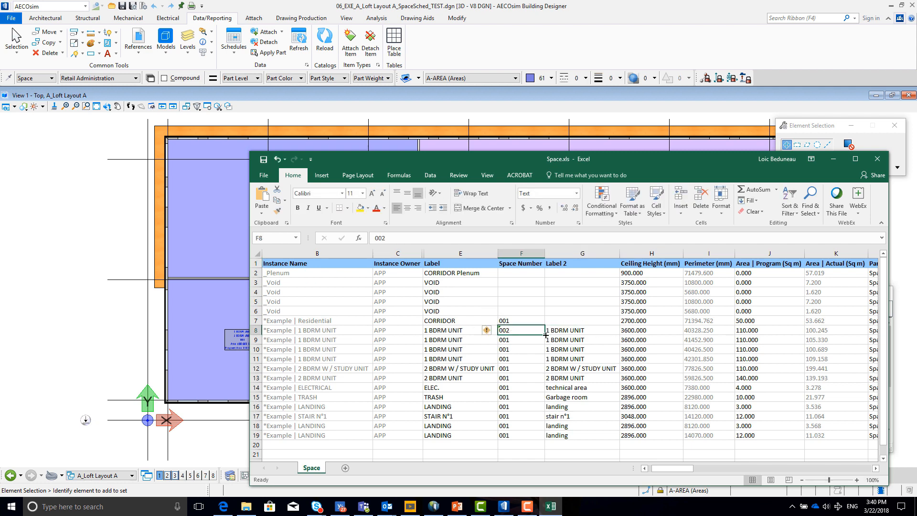
{"action": "left_click_drag", "start_coordinate": [545, 335], "coordinate": [541, 439]}
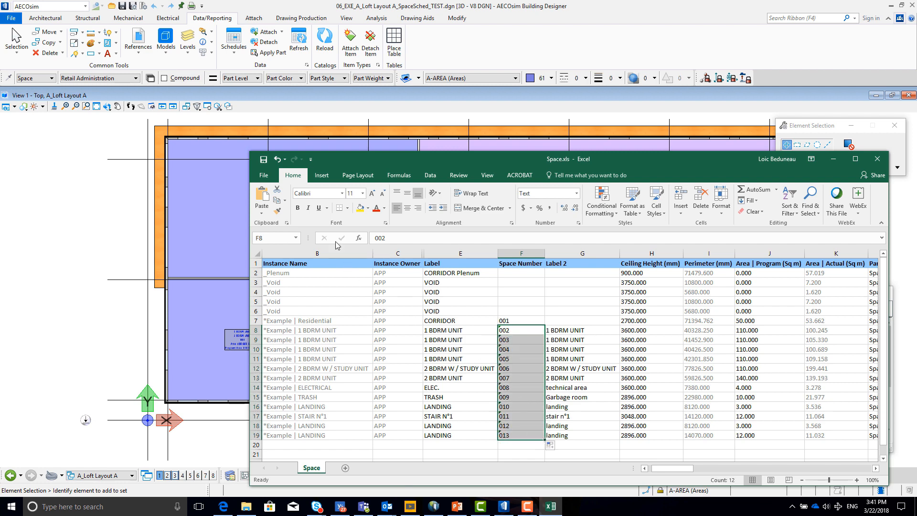
{"action": "left_click", "coordinate": [263, 160]}
{"action": "left_click", "coordinate": [877, 159]}
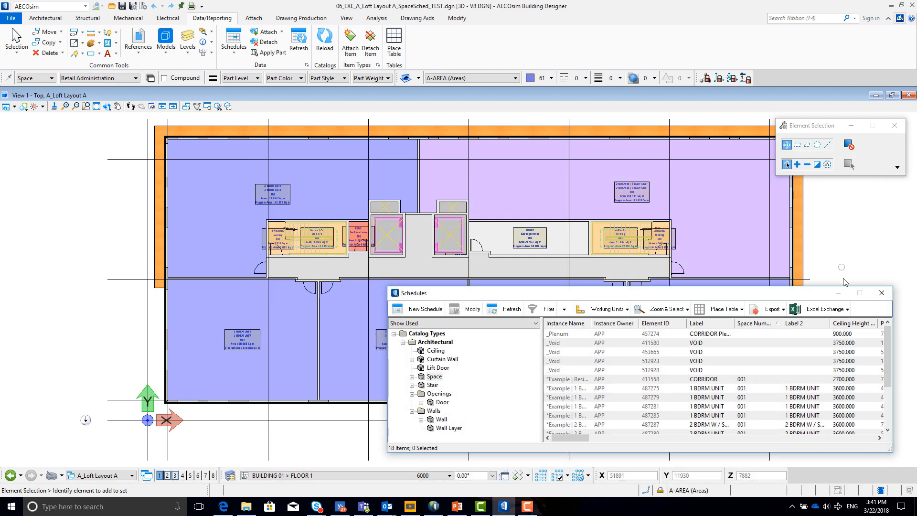
Update the space schedule from Space.xls, applying all changes including those to references, and close the schedules.
{"action": "left_click", "coordinate": [847, 309]}
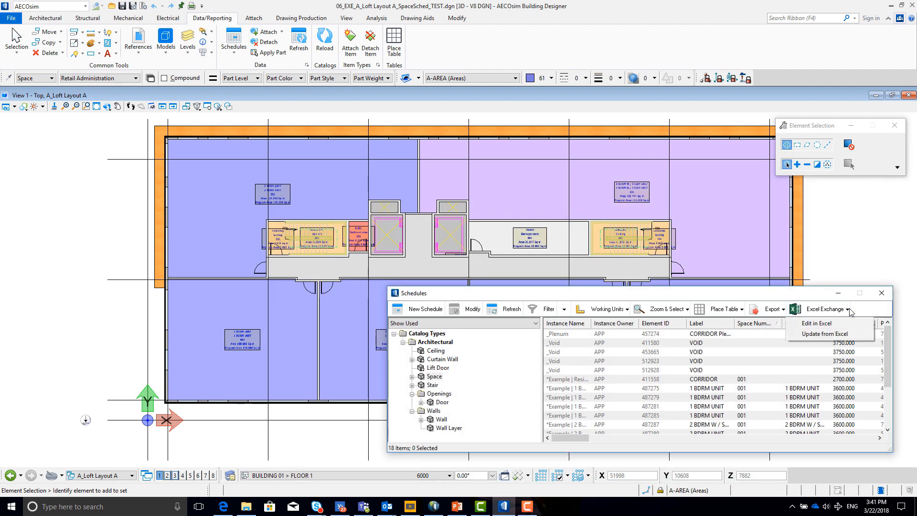
{"action": "left_click", "coordinate": [830, 334]}
{"action": "left_click", "coordinate": [558, 264]}
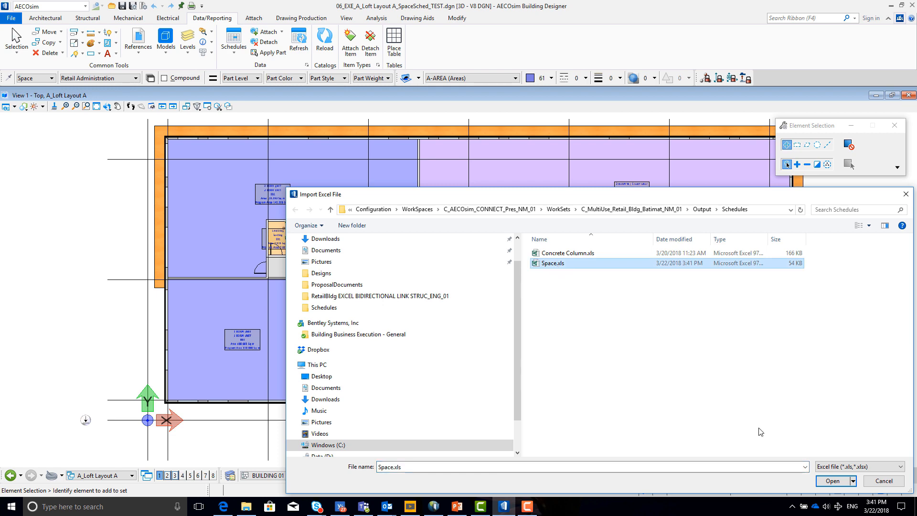
{"action": "left_click", "coordinate": [826, 481]}
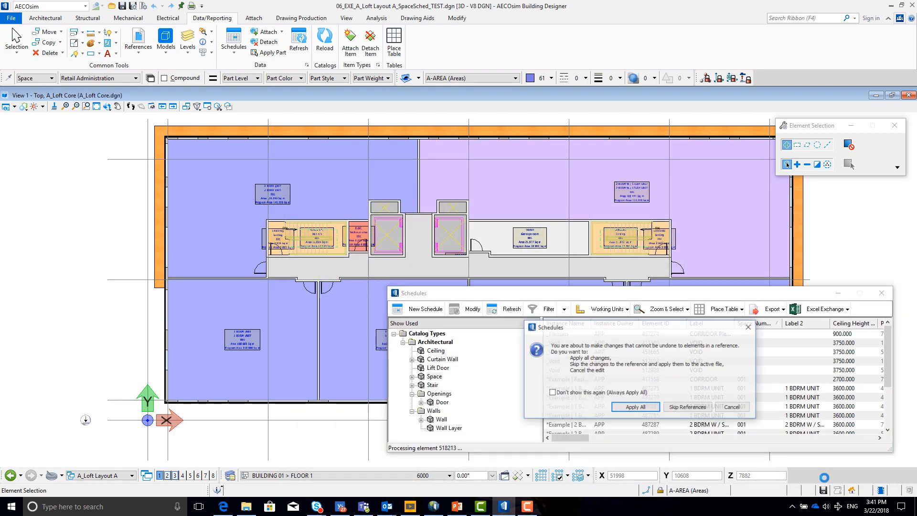
{"action": "left_click", "coordinate": [595, 407]}
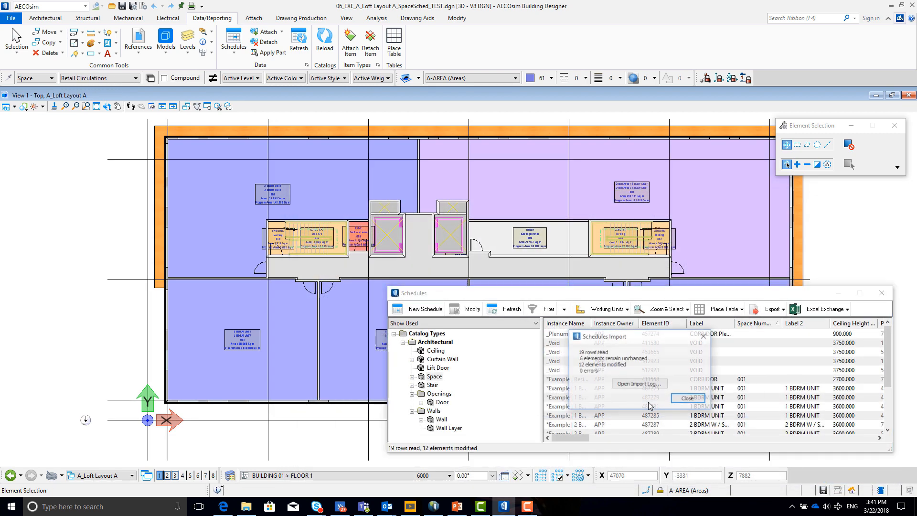
{"action": "left_click", "coordinate": [702, 399]}
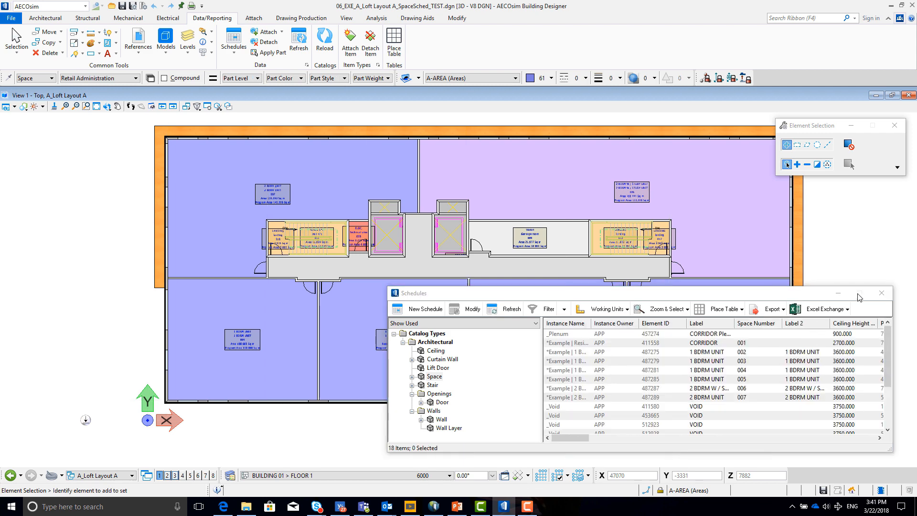
{"action": "left_click", "coordinate": [882, 293]}
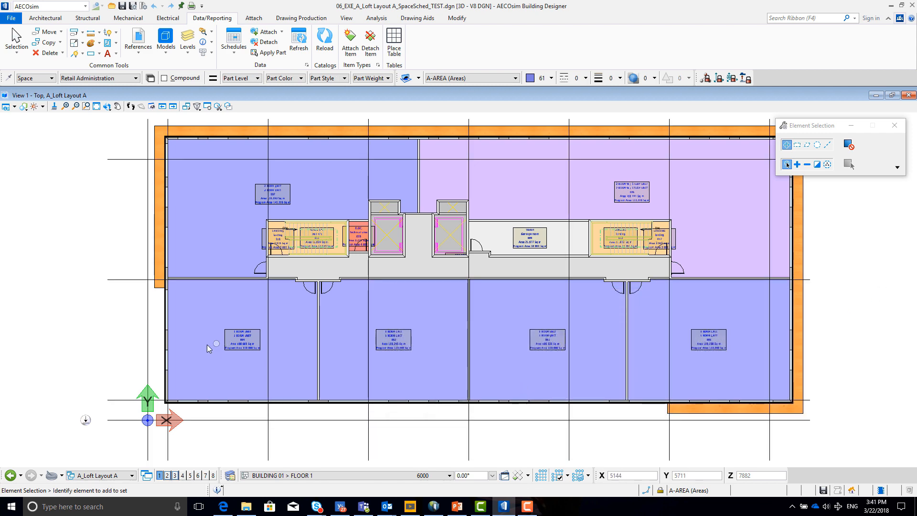
Check the updated space number labels of the 1 BDRM units along the plan's lower row.
{"action": "scroll", "coordinate": [206, 344], "scroll_direction": "up", "scroll_amount": 5}
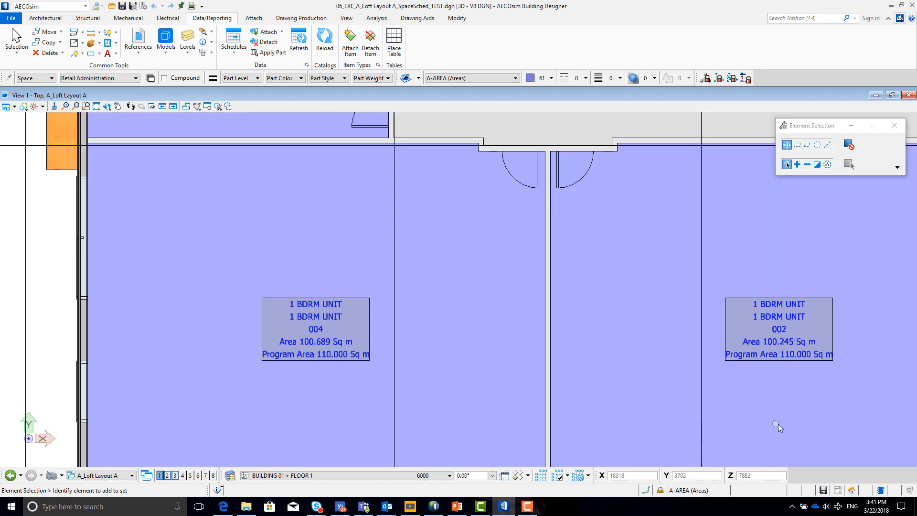
{"action": "middle_click_drag", "start_coordinate": [778, 423], "coordinate": [194, 407]}
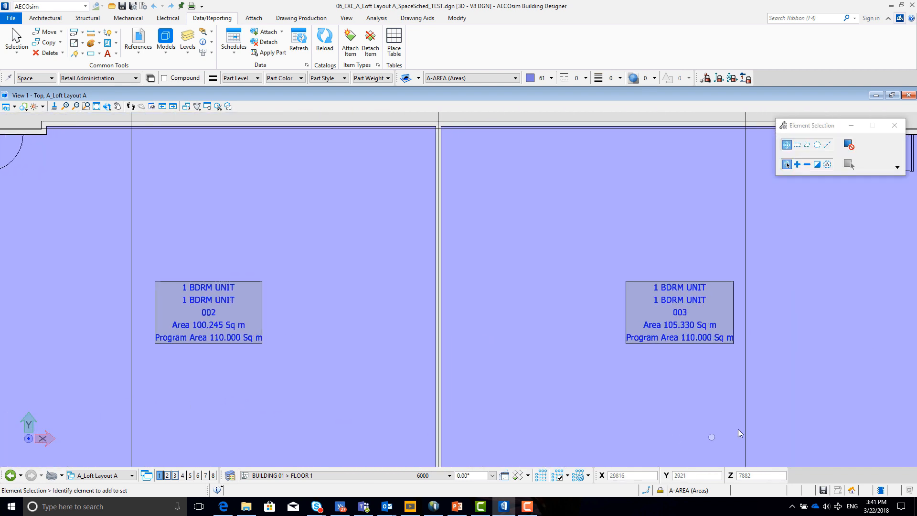
{"action": "middle_click_drag", "start_coordinate": [858, 402], "coordinate": [297, 399]}
{"action": "scroll", "coordinate": [709, 312], "scroll_direction": "up", "scroll_amount": 3}
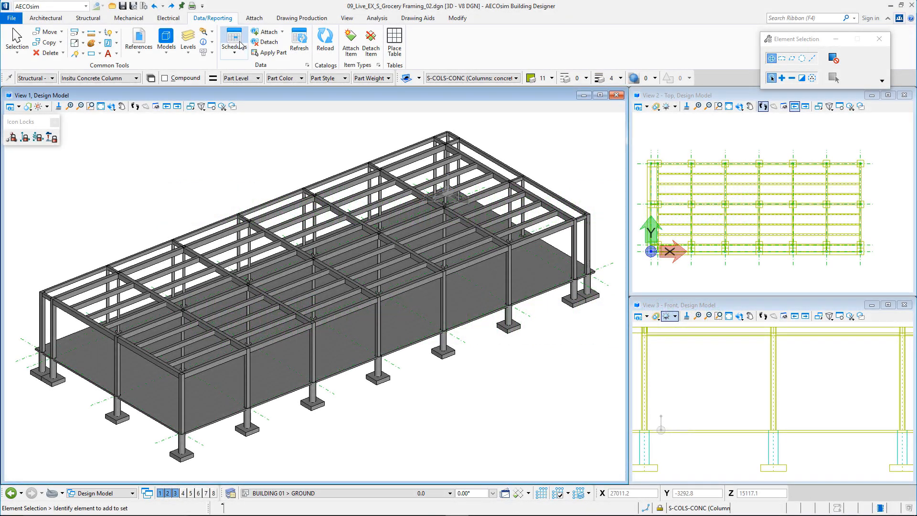
Open the Column | Concrete schedule, sorted by Section Name, in Excel and shrink its window so the framing model stays visible.
{"action": "left_click", "coordinate": [234, 41]}
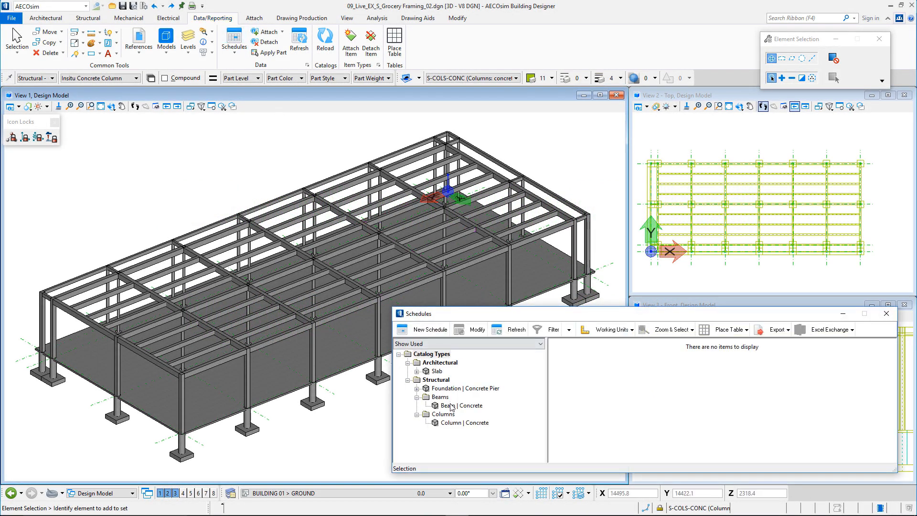
{"action": "left_click", "coordinate": [453, 423]}
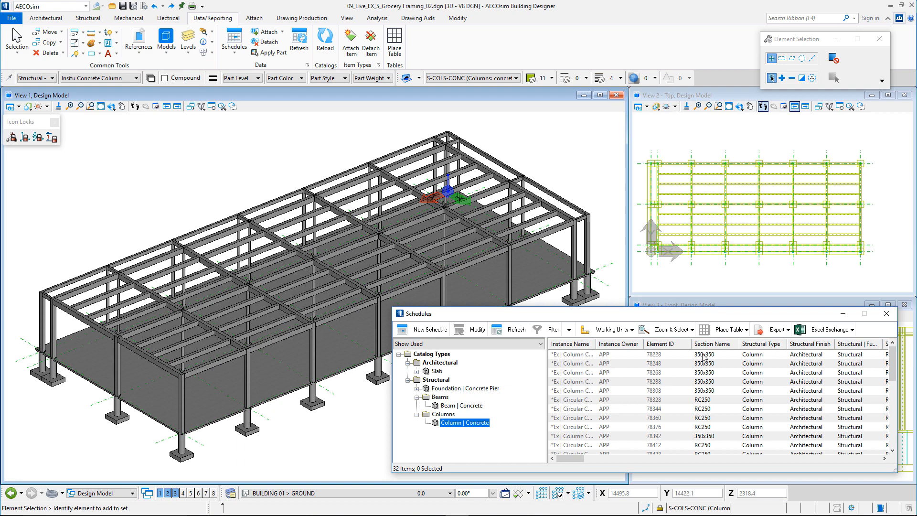
{"action": "left_click", "coordinate": [712, 345]}
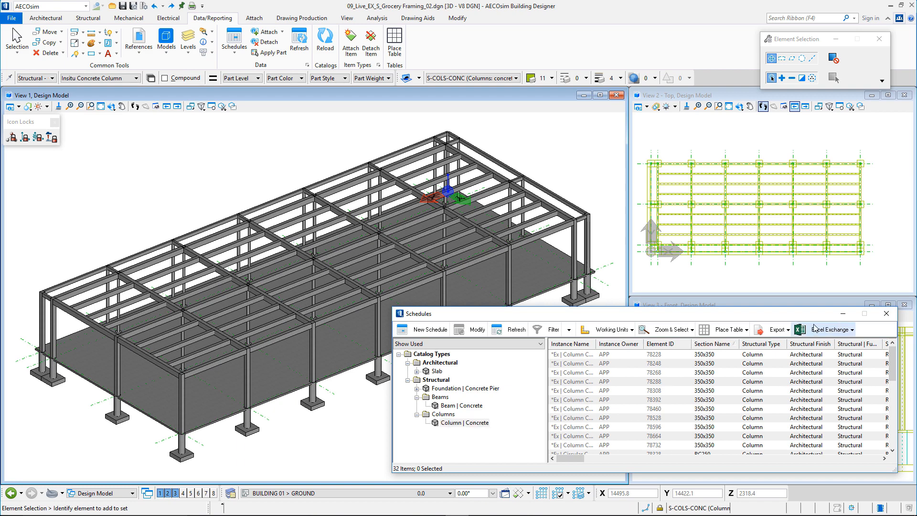
{"action": "left_click", "coordinate": [844, 332]}
{"action": "left_click", "coordinate": [819, 344]}
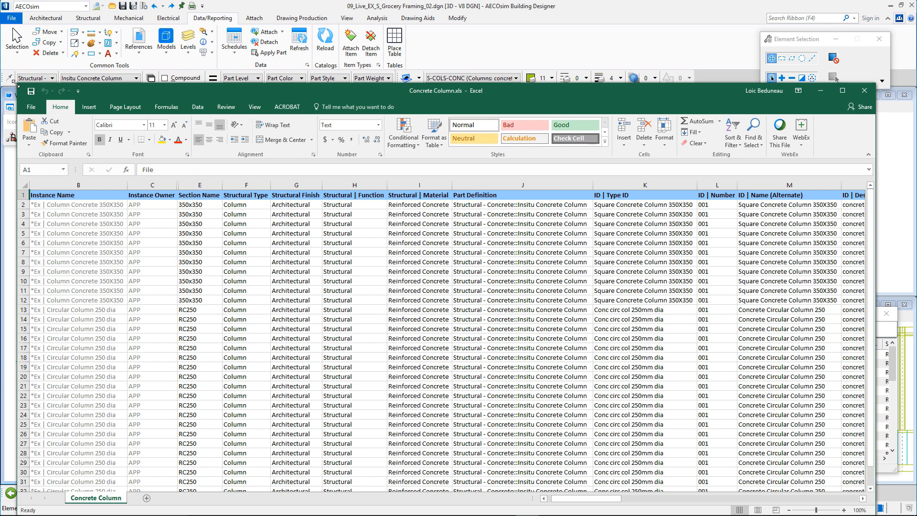
{"action": "left_click_drag", "start_coordinate": [18, 86], "coordinate": [489, 273]}
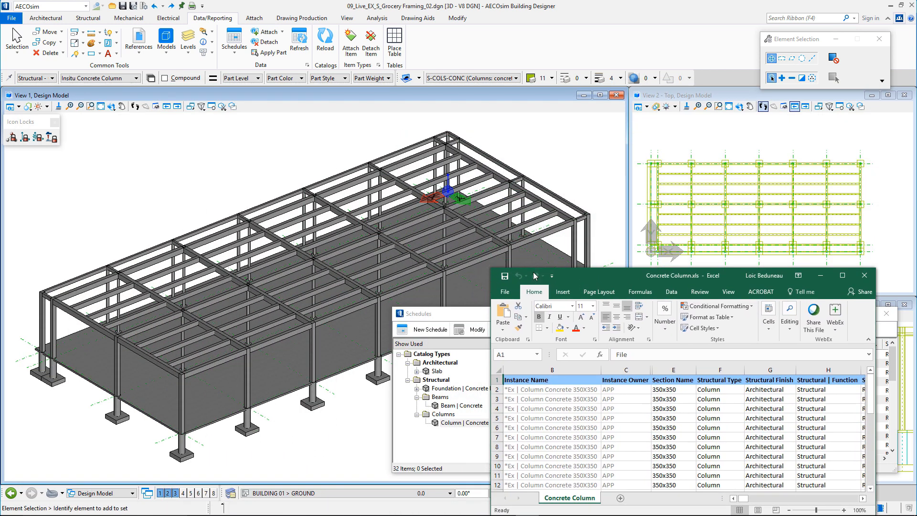
Set the Section Name of the first square concrete column in E2 to 500x500.
{"action": "double_click", "coordinate": [663, 390]}
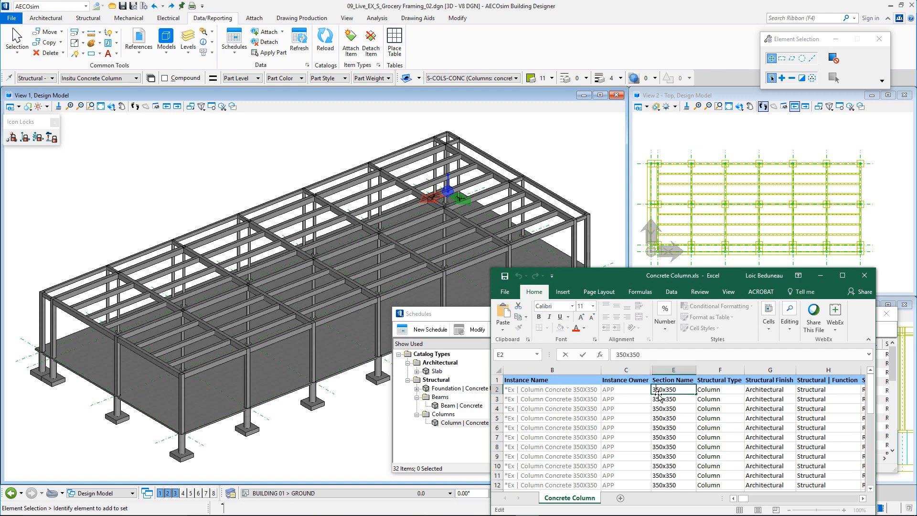
{"action": "double_click", "coordinate": [660, 390]}
{"action": "type", "text": "500x50"}
{"action": "left_click_drag", "start_coordinate": [679, 391], "coordinate": [648, 388]}
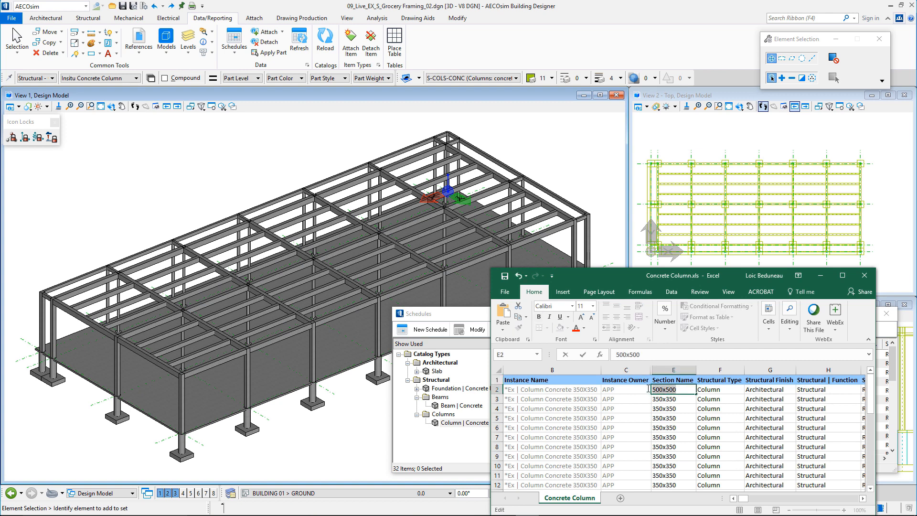
Copy 500x500 into the Section Name cells of the remaining square columns, E3 to E12, then save and close the workbook.
{"action": "key", "text": "ctrl+c"}
{"action": "left_click", "coordinate": [682, 401]}
{"action": "key", "text": "ctrl+v"}
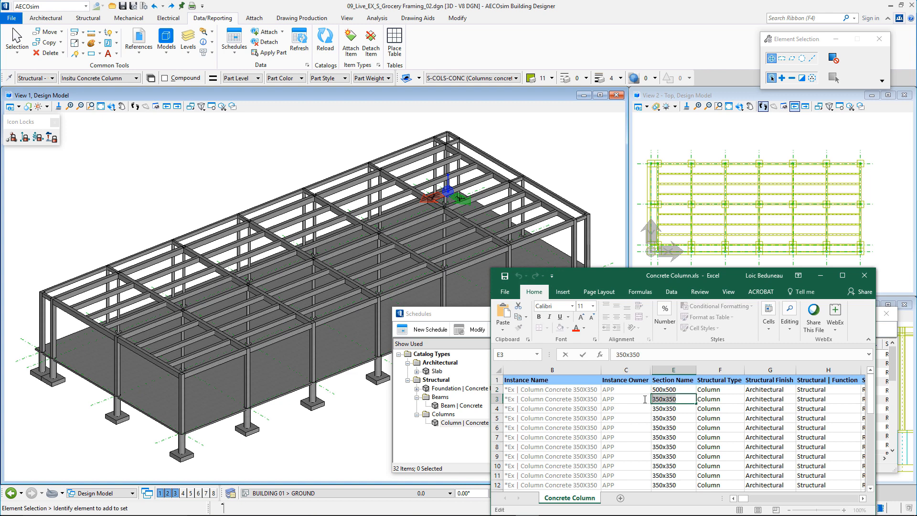
{"action": "key", "text": "ctrl+v"}
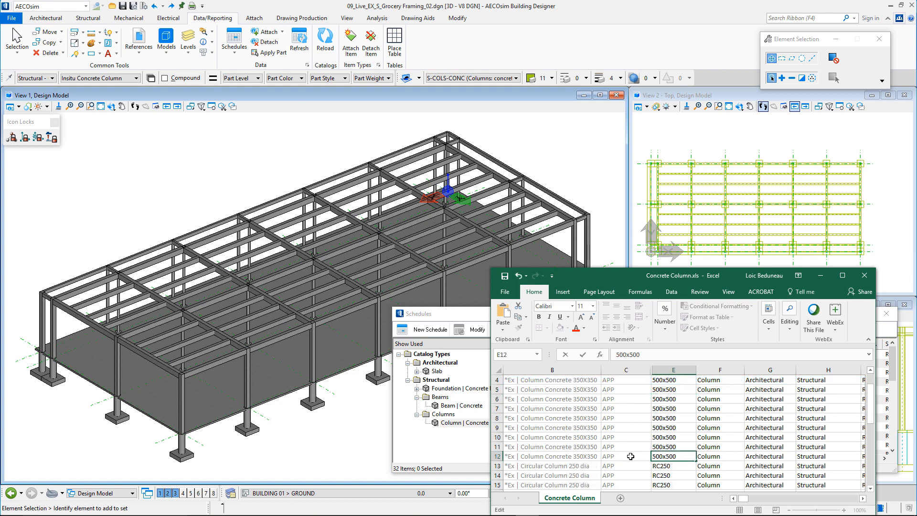
{"action": "scroll", "coordinate": [644, 449], "scroll_direction": "up", "scroll_amount": 1}
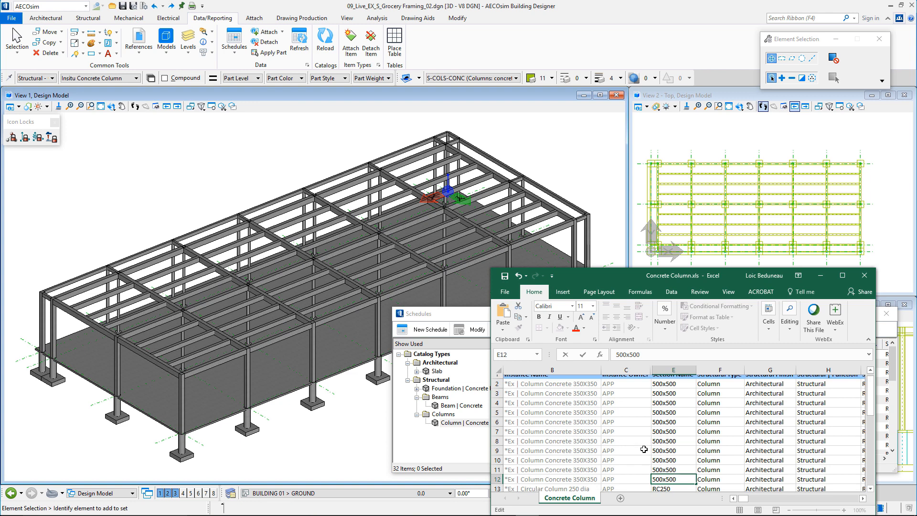
{"action": "left_click", "coordinate": [504, 276]}
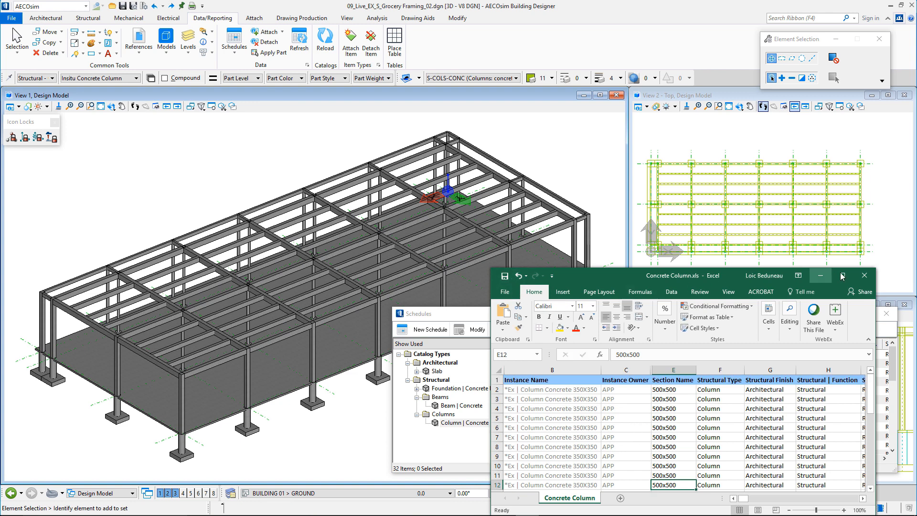
{"action": "left_click", "coordinate": [862, 276]}
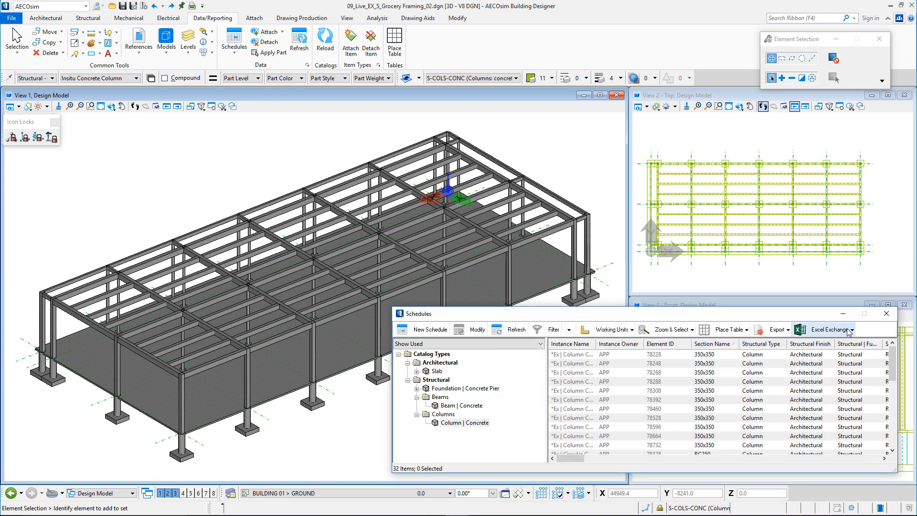
Update the concrete column schedule from Concrete Column.xls and close the schedules.
{"action": "left_click", "coordinate": [847, 334]}
{"action": "left_click", "coordinate": [829, 354]}
{"action": "left_click", "coordinate": [815, 340]}
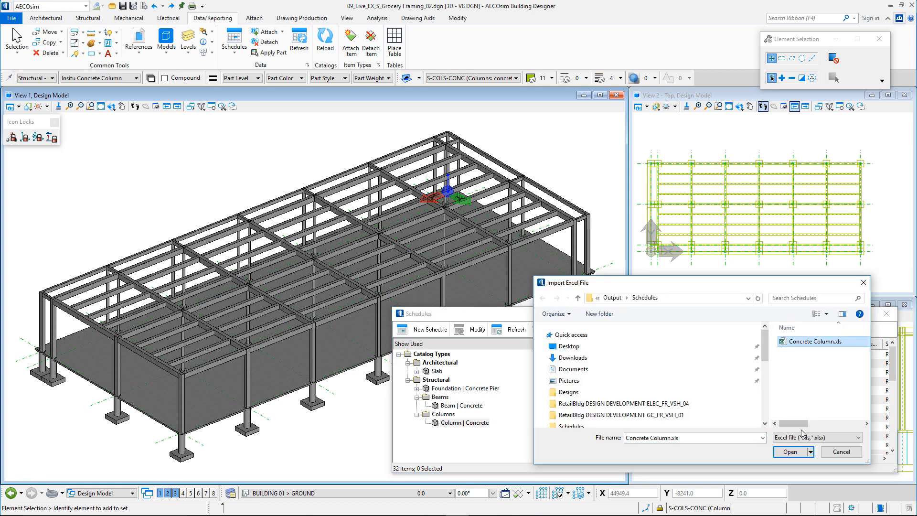
{"action": "left_click", "coordinate": [790, 455]}
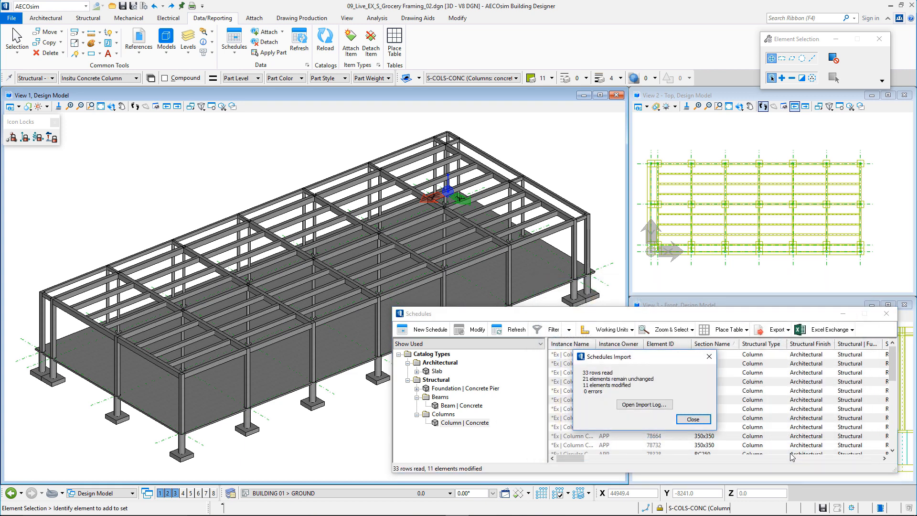
{"action": "left_click", "coordinate": [694, 420]}
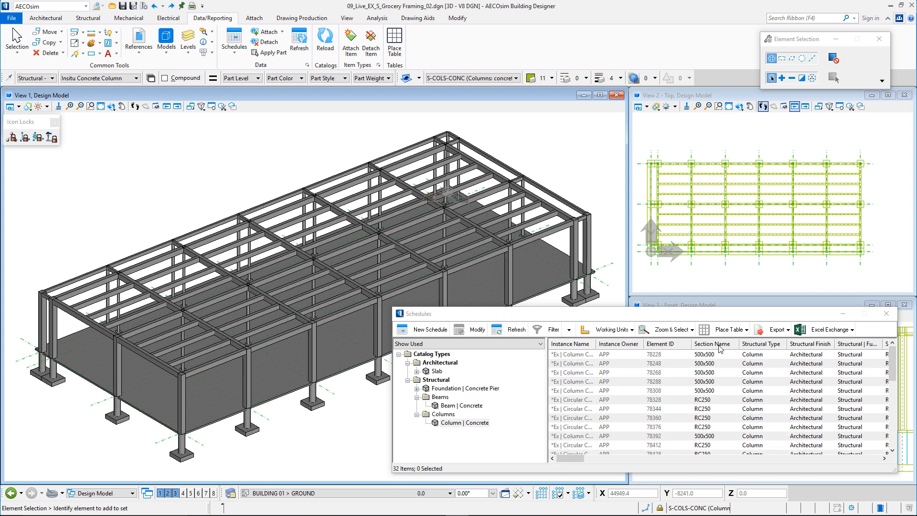
{"action": "left_click", "coordinate": [886, 313]}
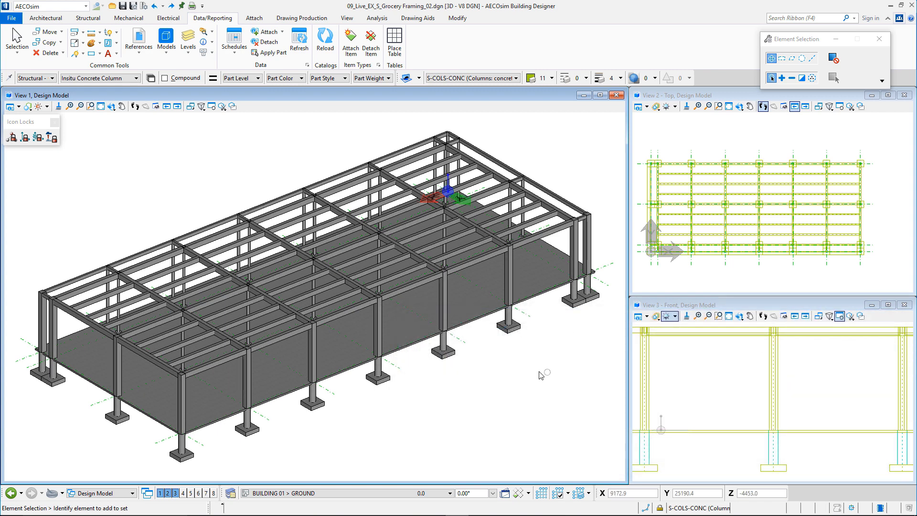